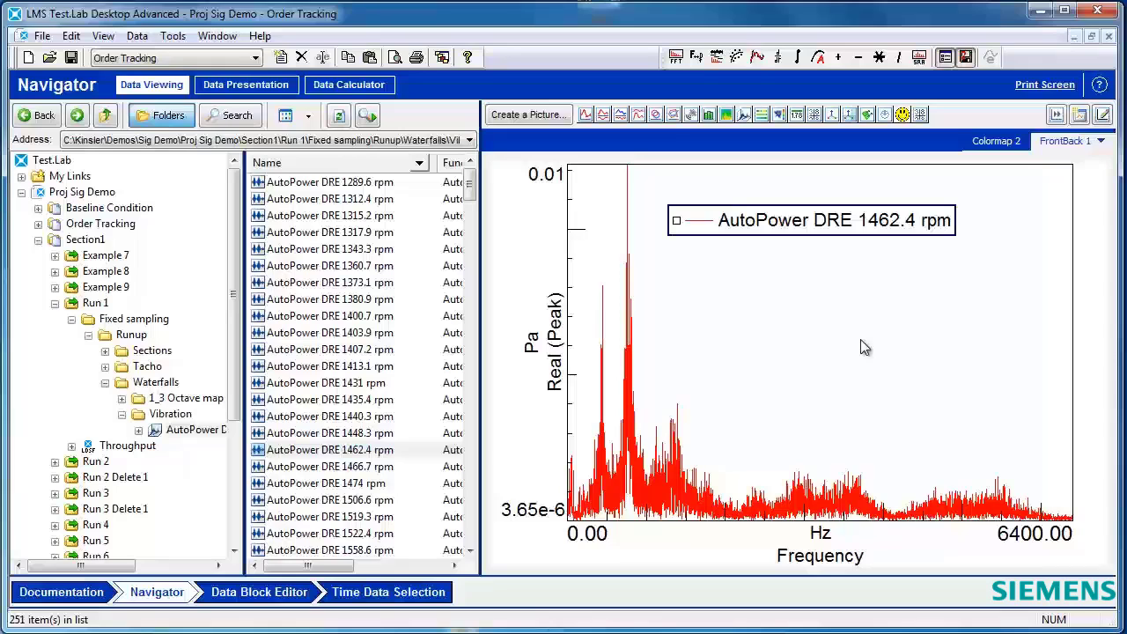
Copy all values of the AutoPower DRE 1462.4 rpm curve in FrontBack 1
right_click(631, 352)
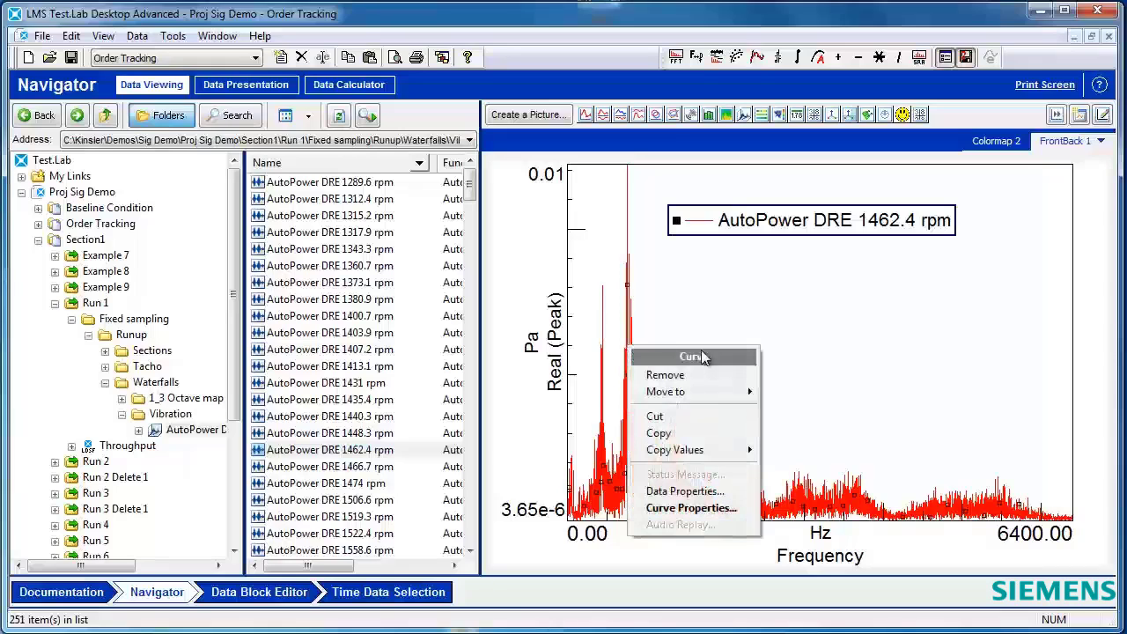
mouse_move(697, 455)
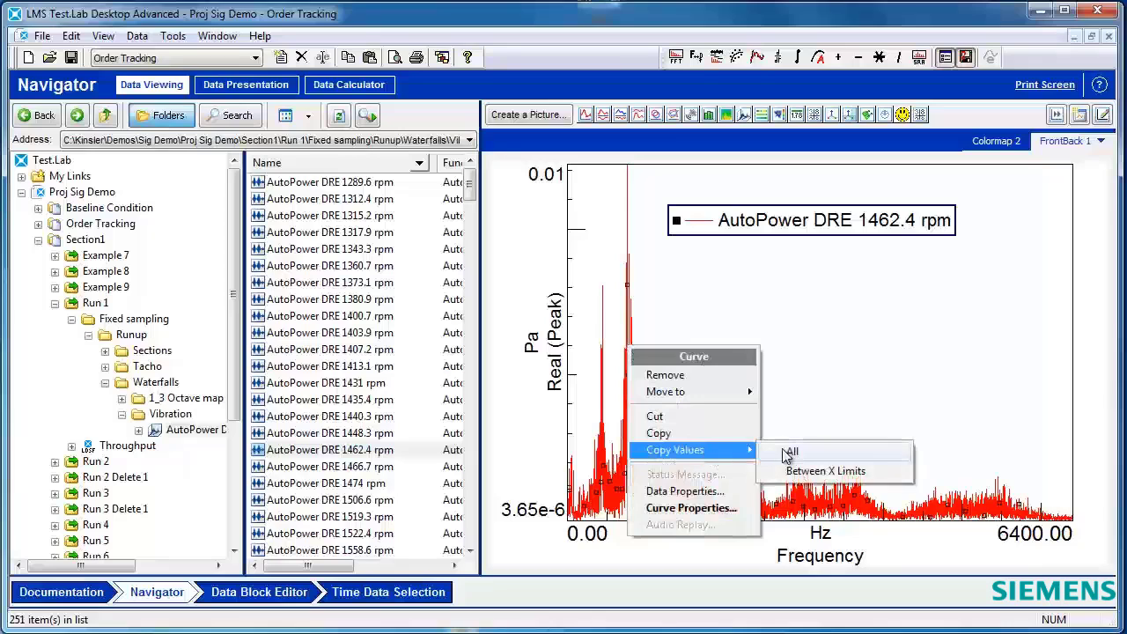
left_click(791, 453)
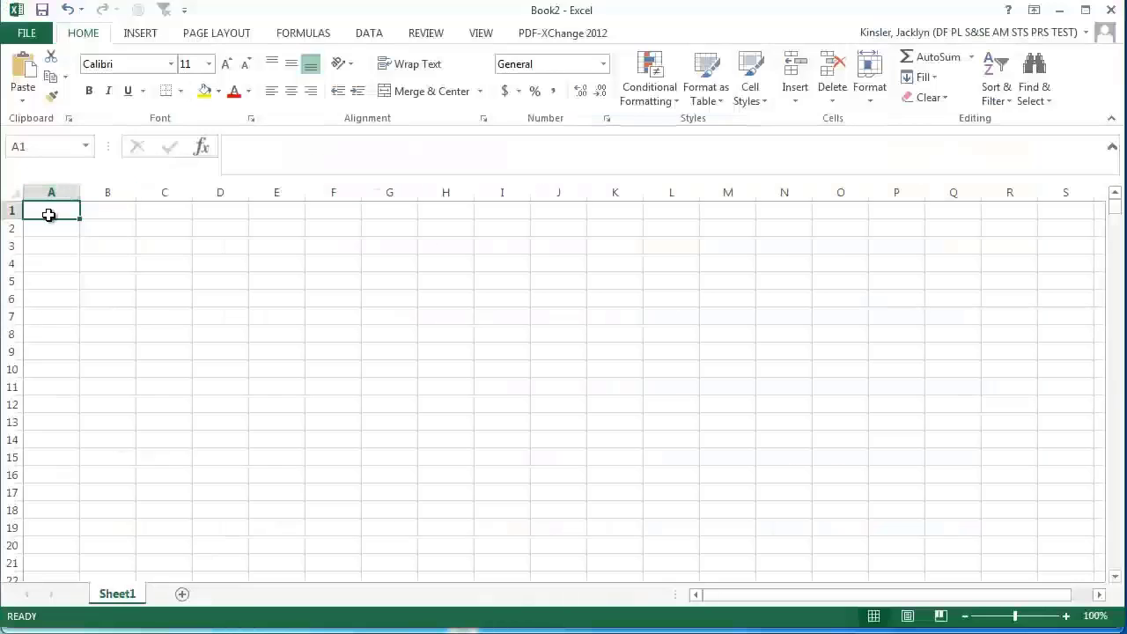
Paste the copied curve values into the blank sheet and select the header rows in column A
key("ctrl+v")
left_click(93, 249)
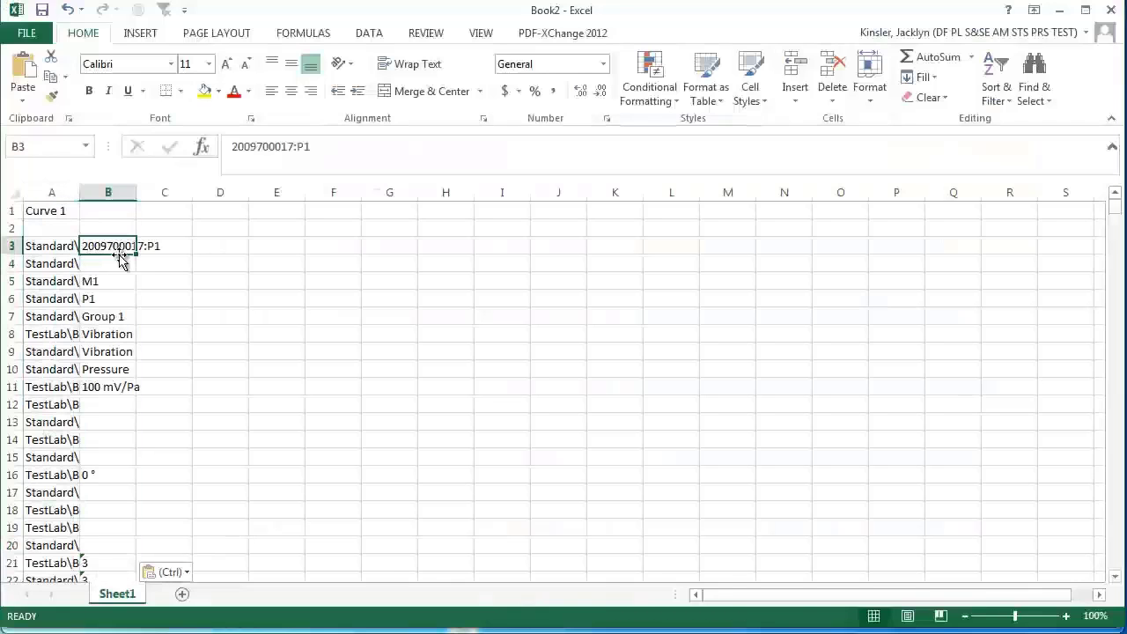
left_click(55, 218)
left_click_drag(55, 218, 59, 545)
left_click(59, 545)
Select the Hz and Pa data block starting at row 190
scroll(59, 545, "down", 15)
scroll(59, 545, "down", 20)
scroll(59, 545, "down", 6)
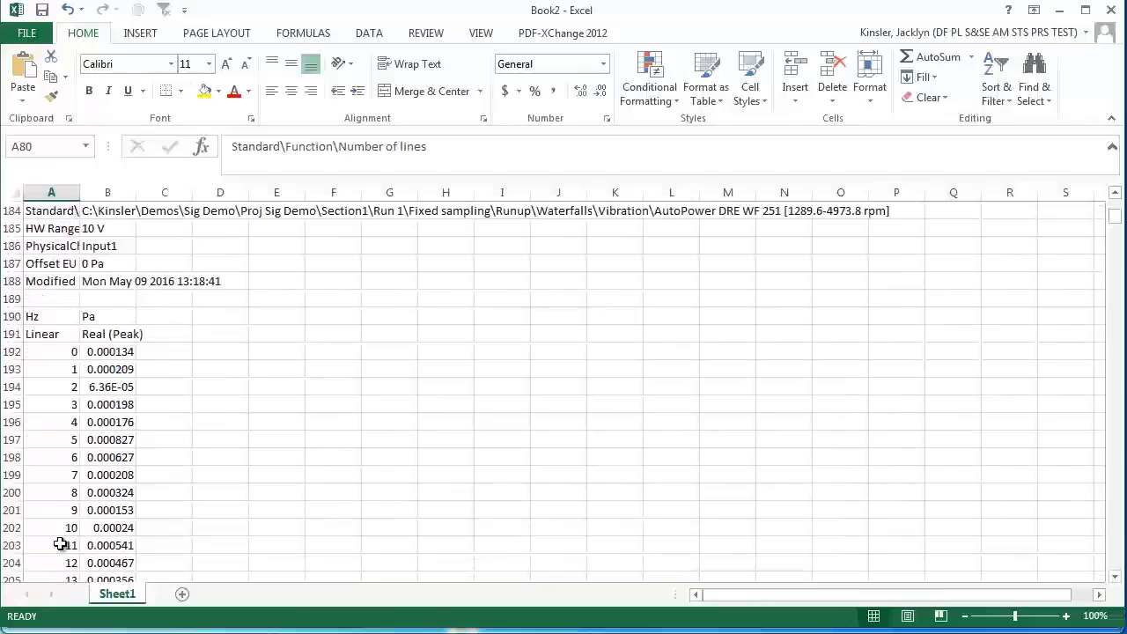
scroll(59, 545, "down", 1)
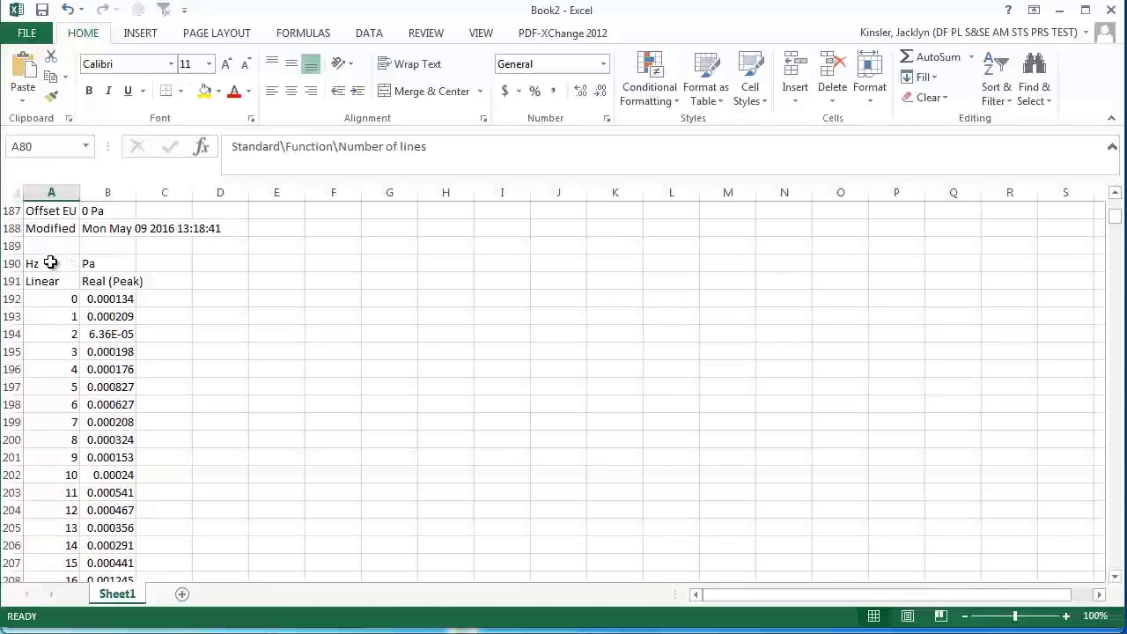
left_click_drag(50, 262, 114, 511)
Save the workbook to the Desktop as 'Import This'
key("ctrl+s")
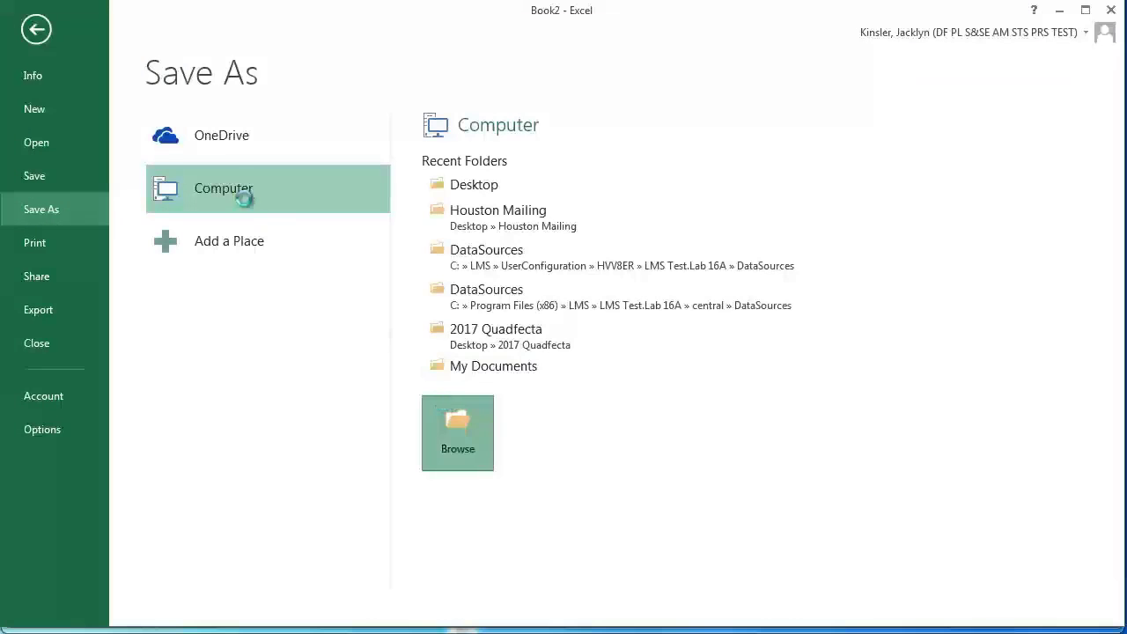
left_click(236, 188)
left_click(88, 154)
left_click(269, 588)
type("Import This")
key("Return")
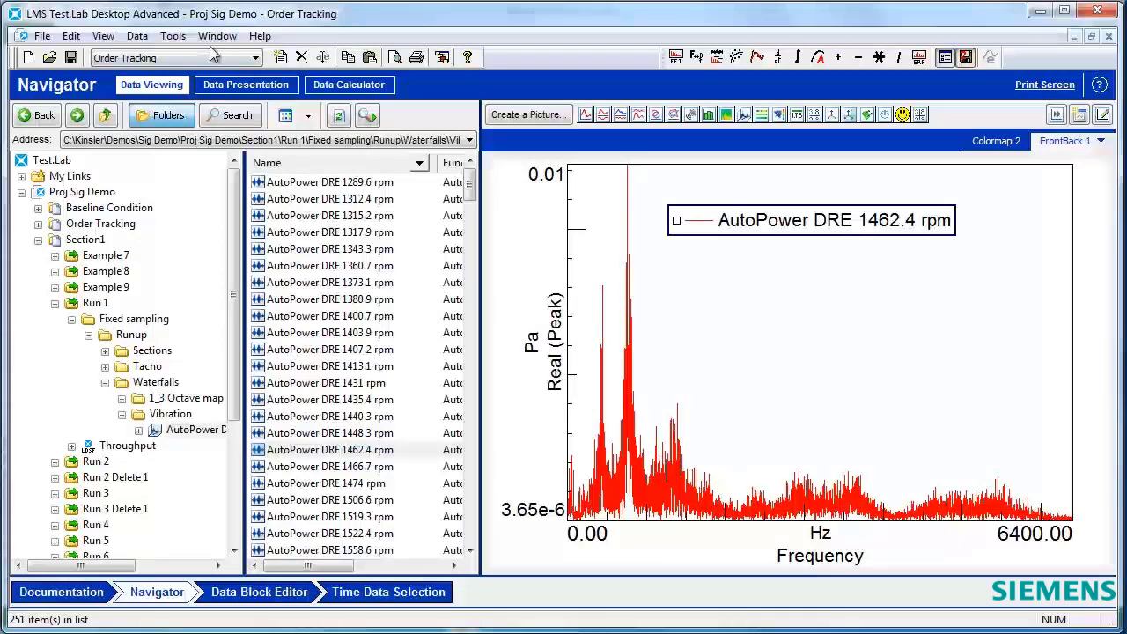
Enable the Excel Data Driver add-in
left_click(173, 37)
left_click(257, 54)
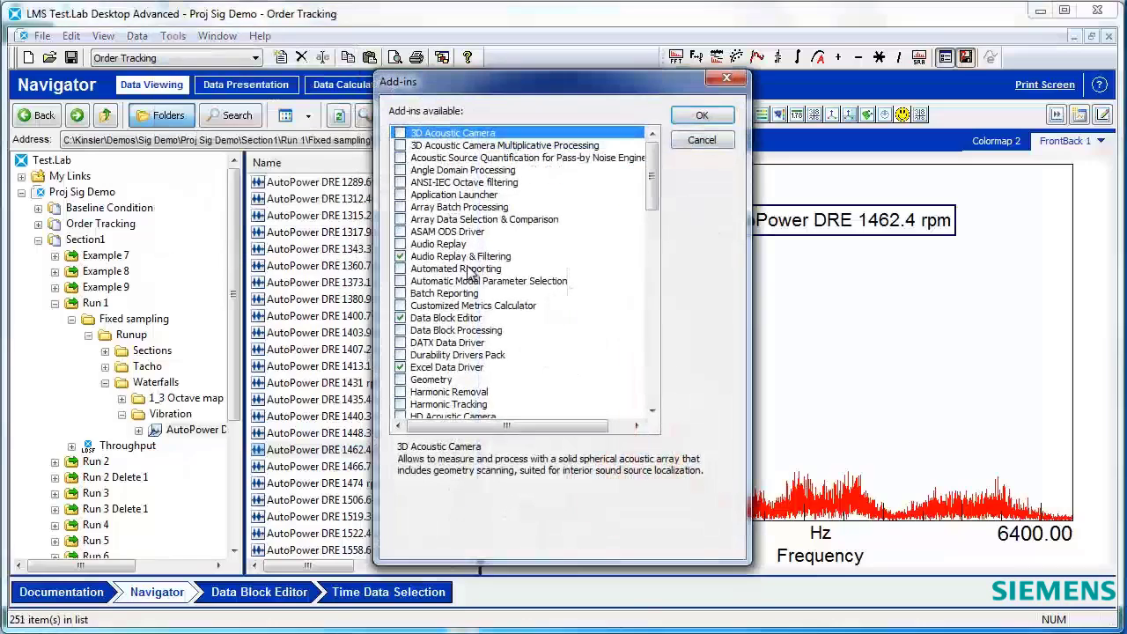
left_click(476, 368)
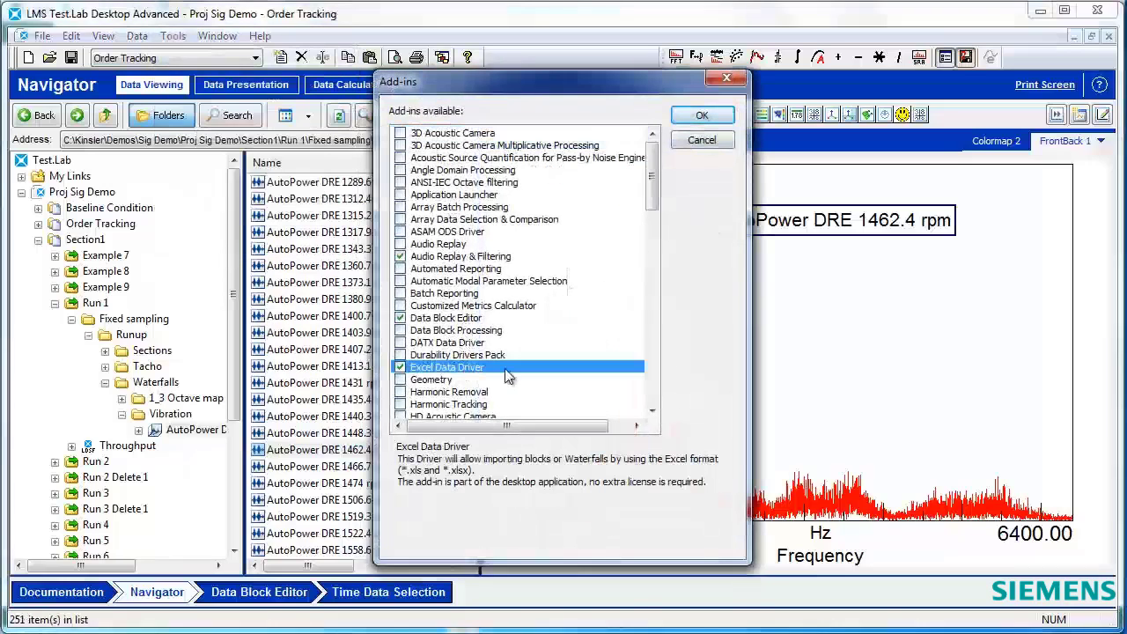
left_click(702, 116)
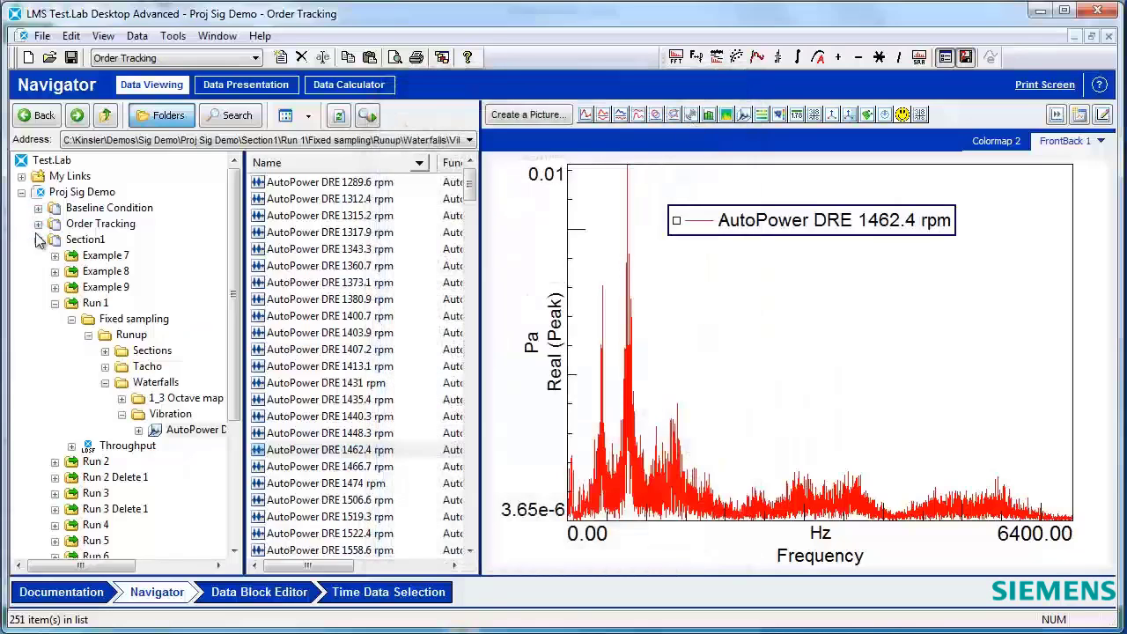
Browse My Computer > C: > Users > Desktop > Import This and show Sheet1's data
left_click(38, 239)
left_click(22, 336)
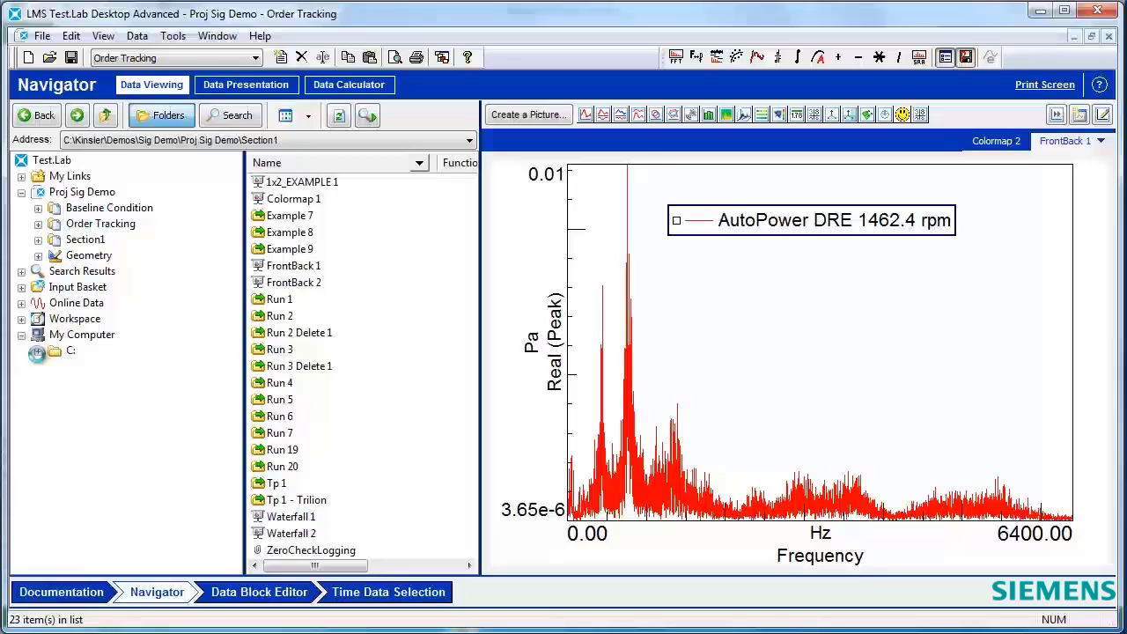
left_click(37, 352)
left_click(56, 520)
left_click(71, 561)
left_click(88, 364)
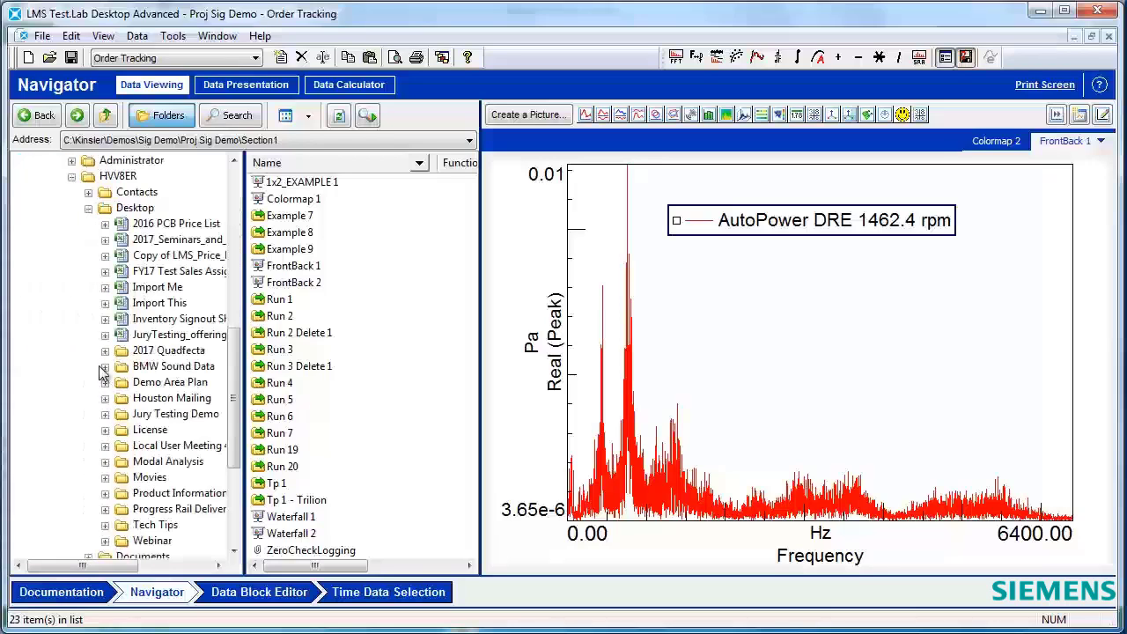
left_click(105, 303)
left_click(163, 319)
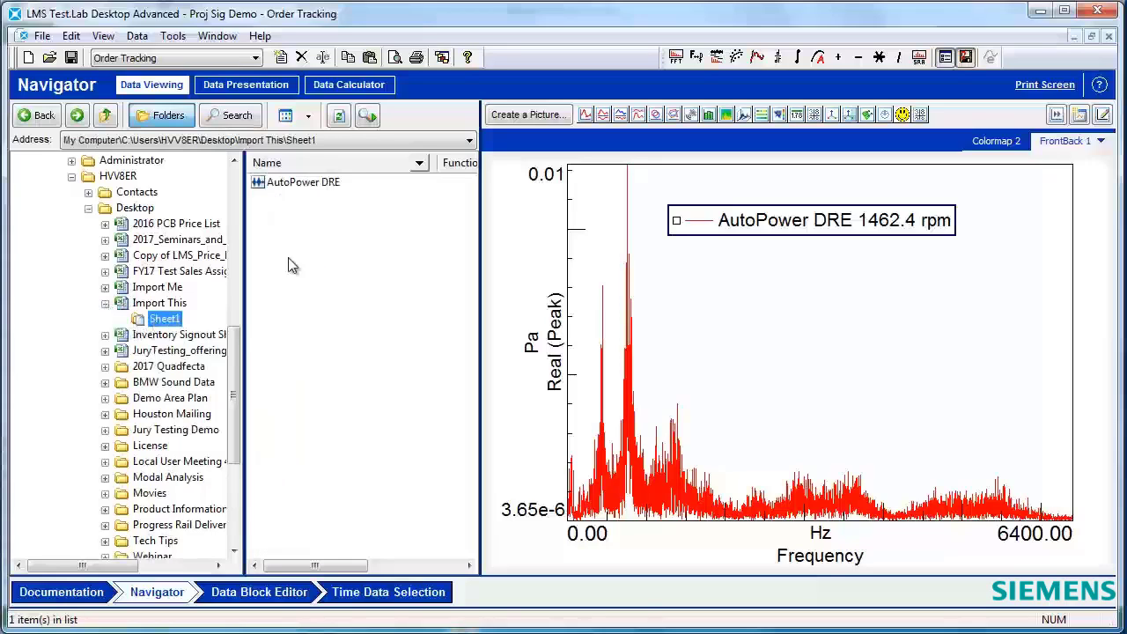
Plot the imported AutoPower DRE curve in a new FrontBack 2 display and compare with FrontBack 1
left_click(587, 116)
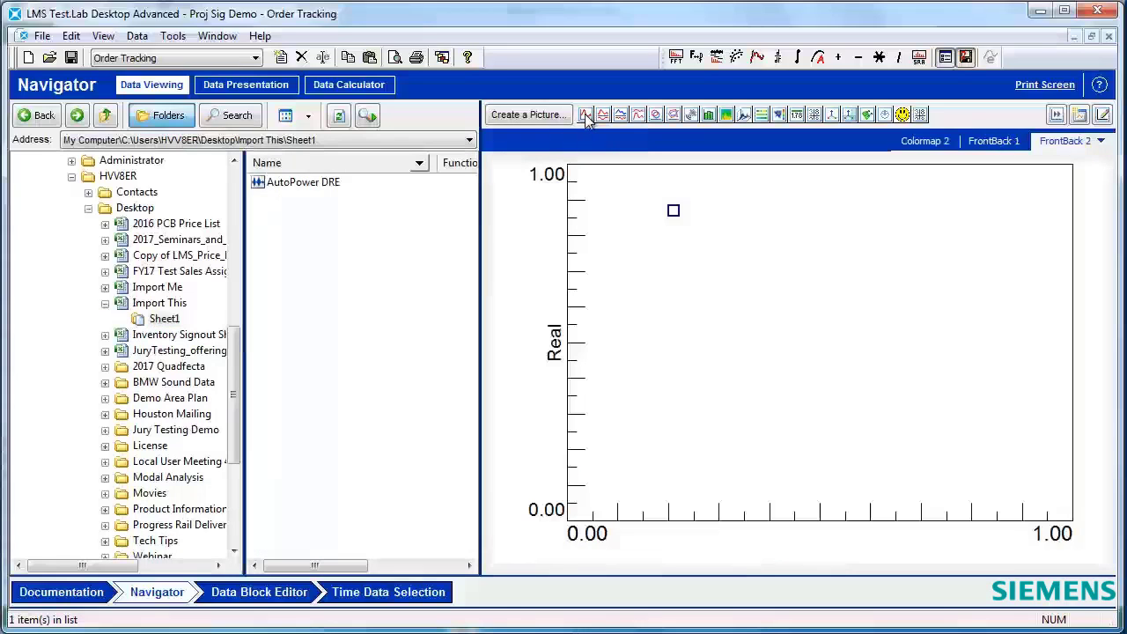
left_click_drag(282, 191, 853, 296)
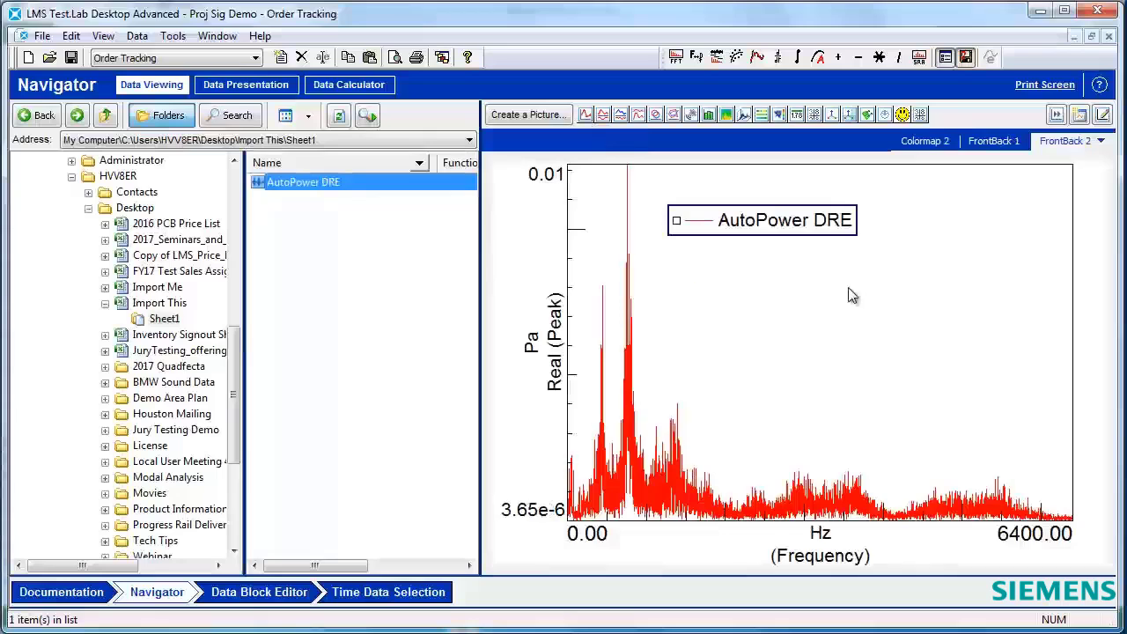
left_click(996, 143)
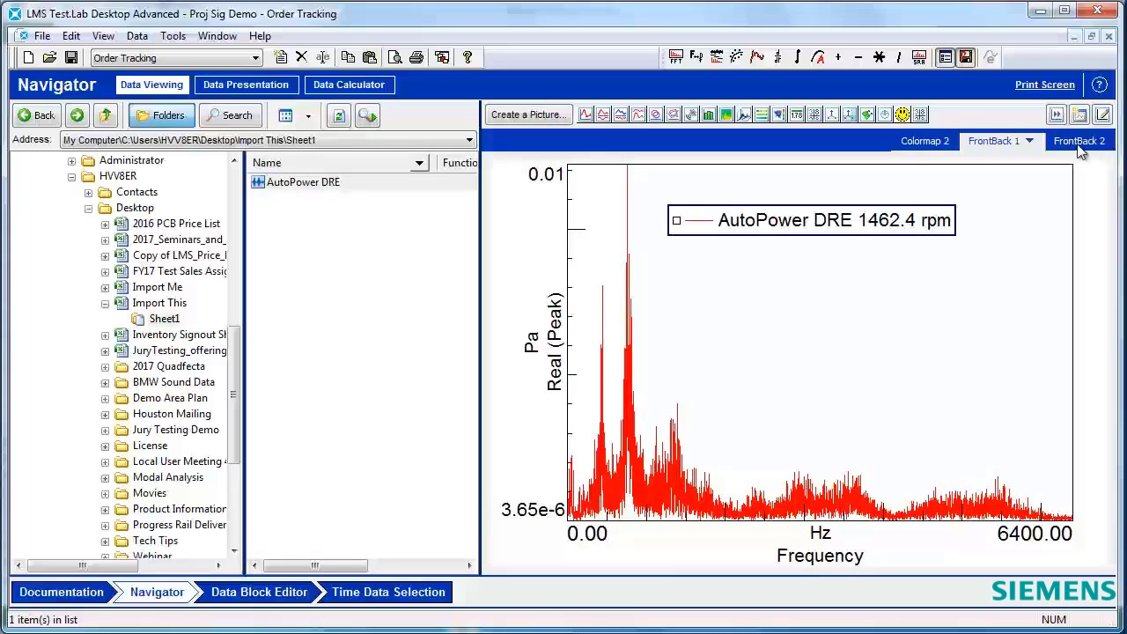
left_click(1079, 145)
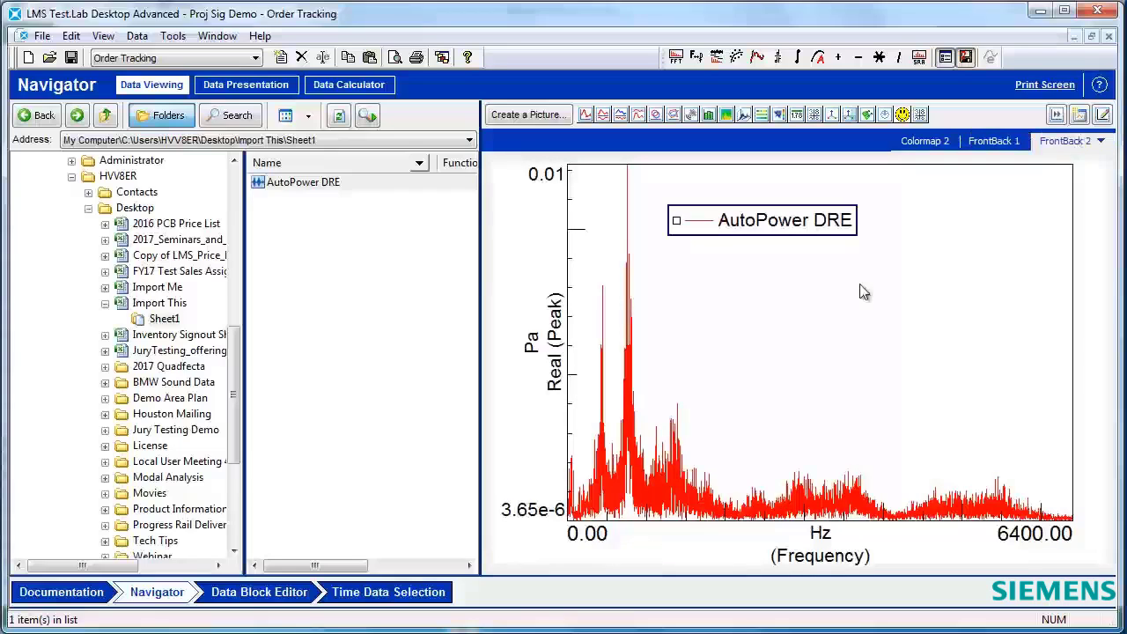
Add the AutoPower DRE spectra from 1343.3 to 1403.9 rpm to the FrontBack 1 plot
left_click(986, 143)
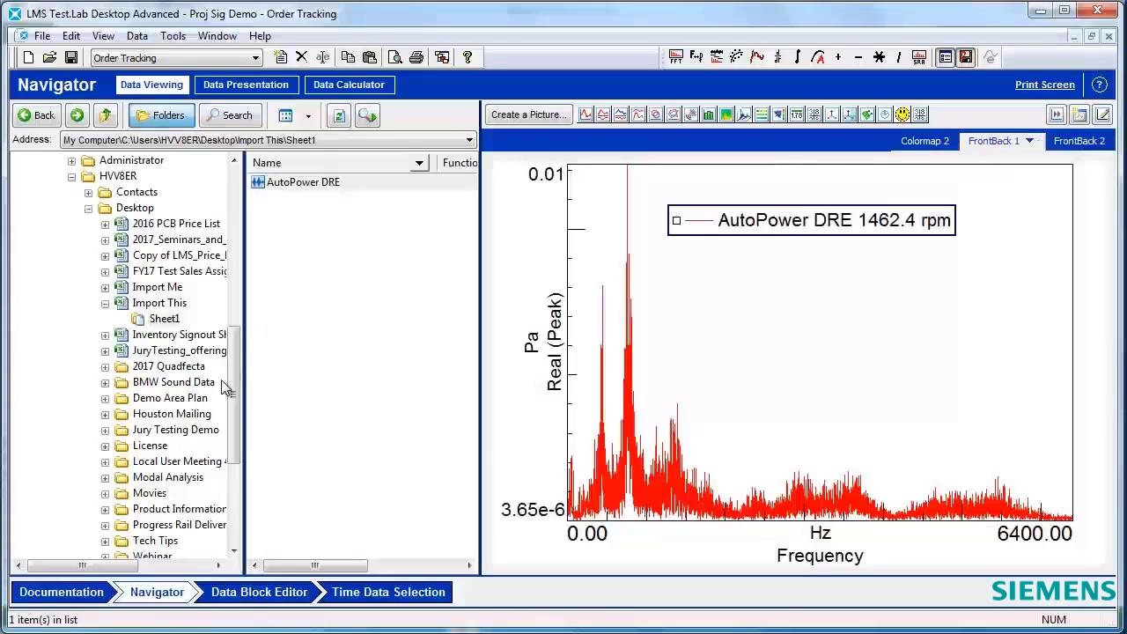
scroll(234, 352, "up", 10)
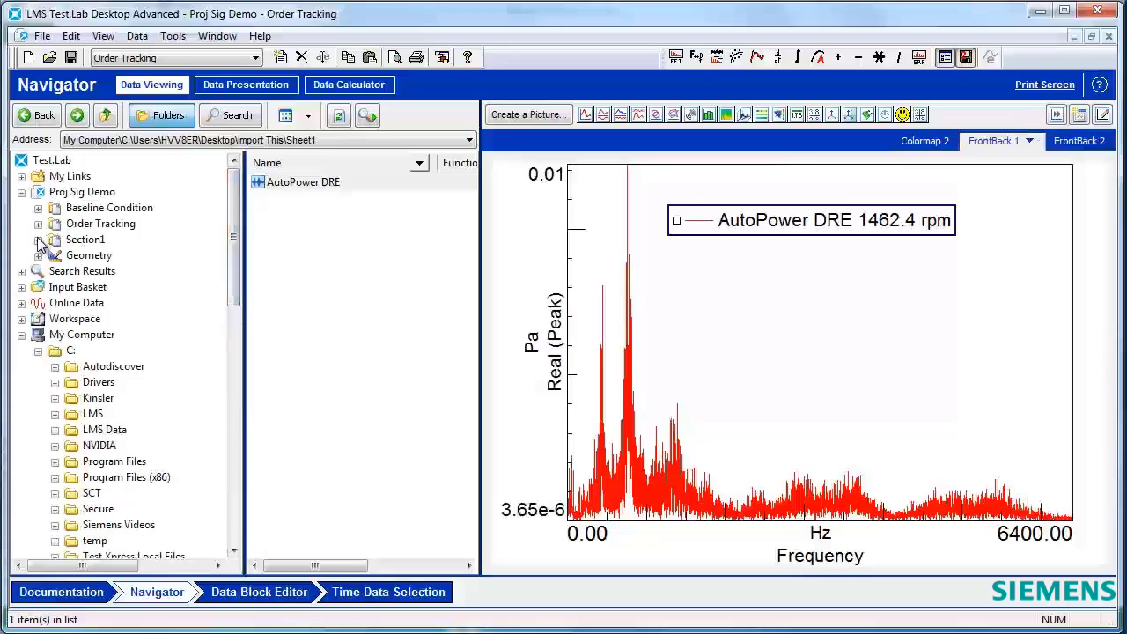
left_click(38, 240)
left_click(173, 352)
left_click(295, 250)
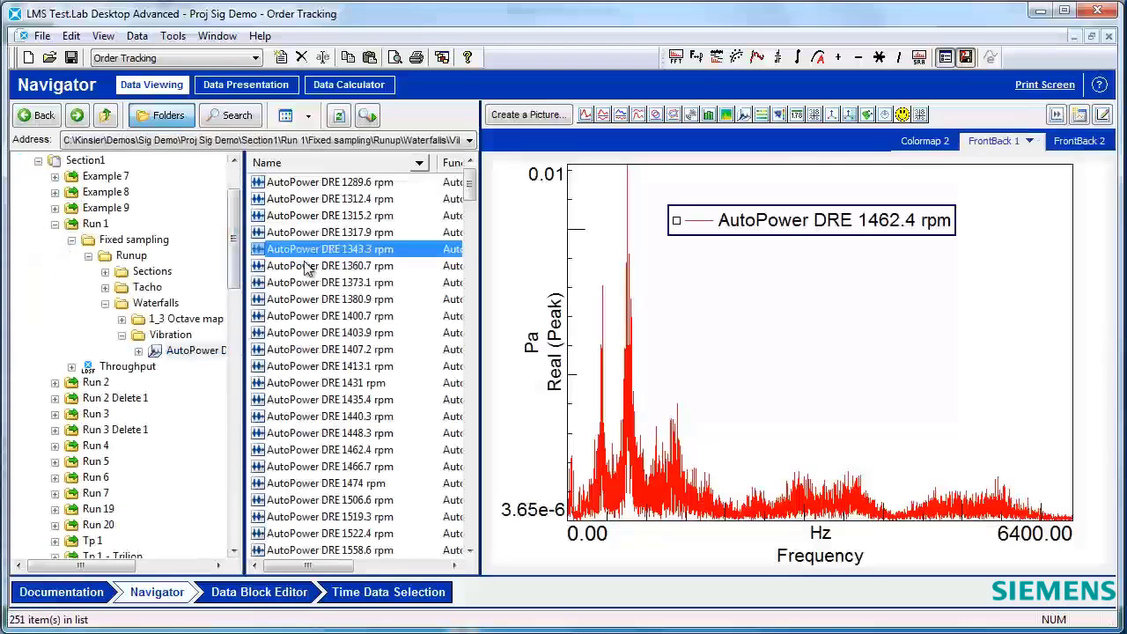
left_click(313, 333, "shift")
left_click_drag(308, 301, 775, 328)
Select all curves in the FrontBack 1 plot
right_click(683, 358)
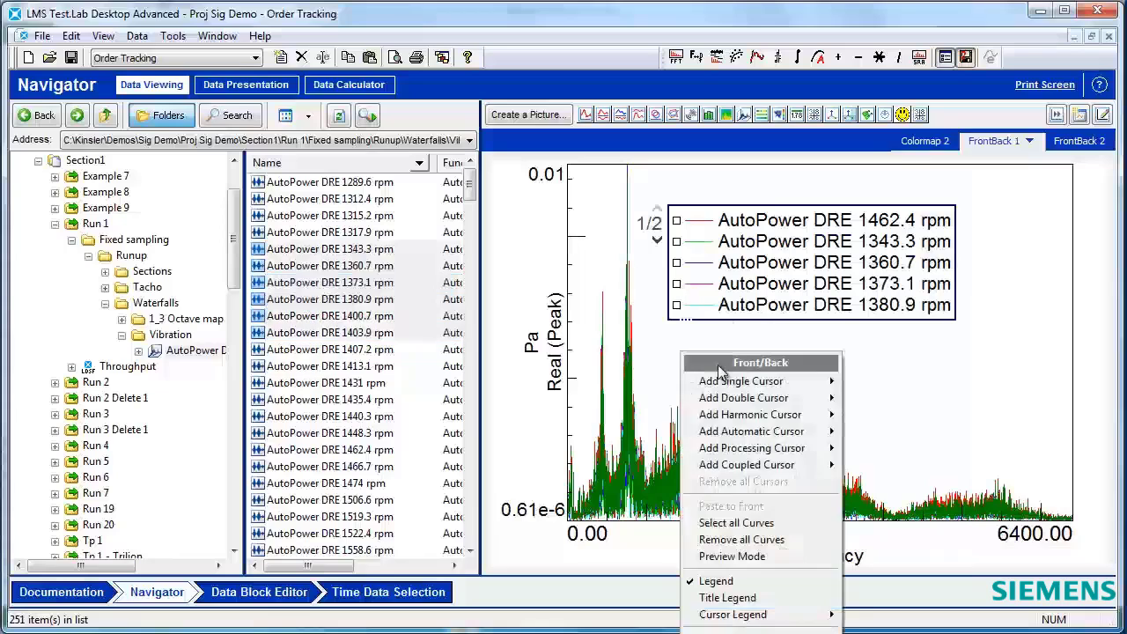
left_click(724, 521)
right_click(628, 421)
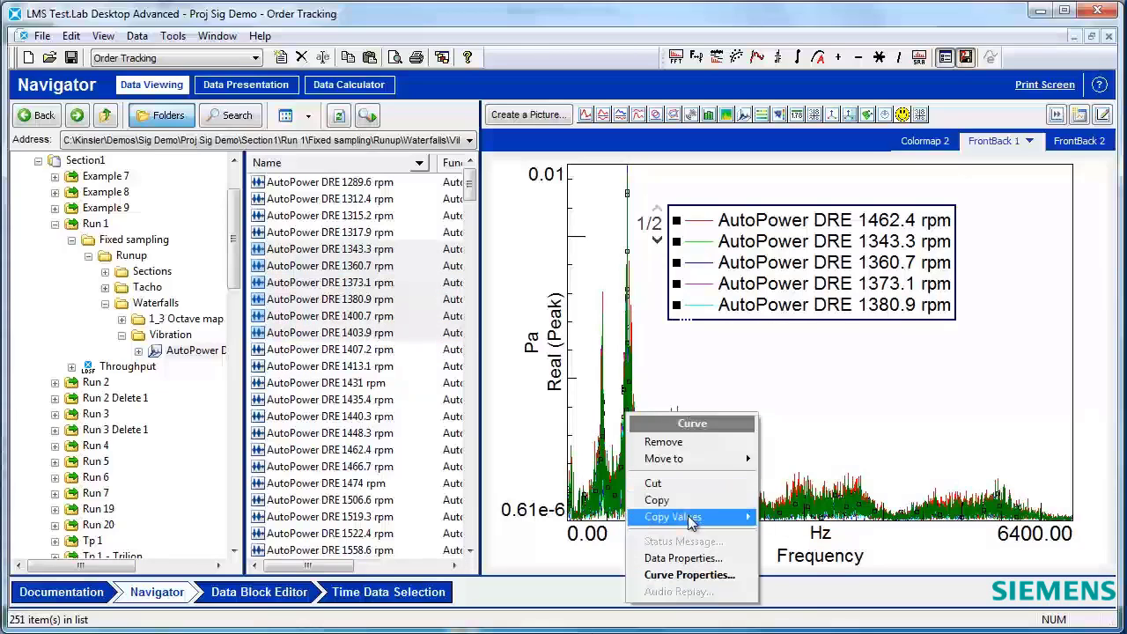
Copy all values of the plotted curves and paste them into the Import This sheet
mouse_move(709, 519)
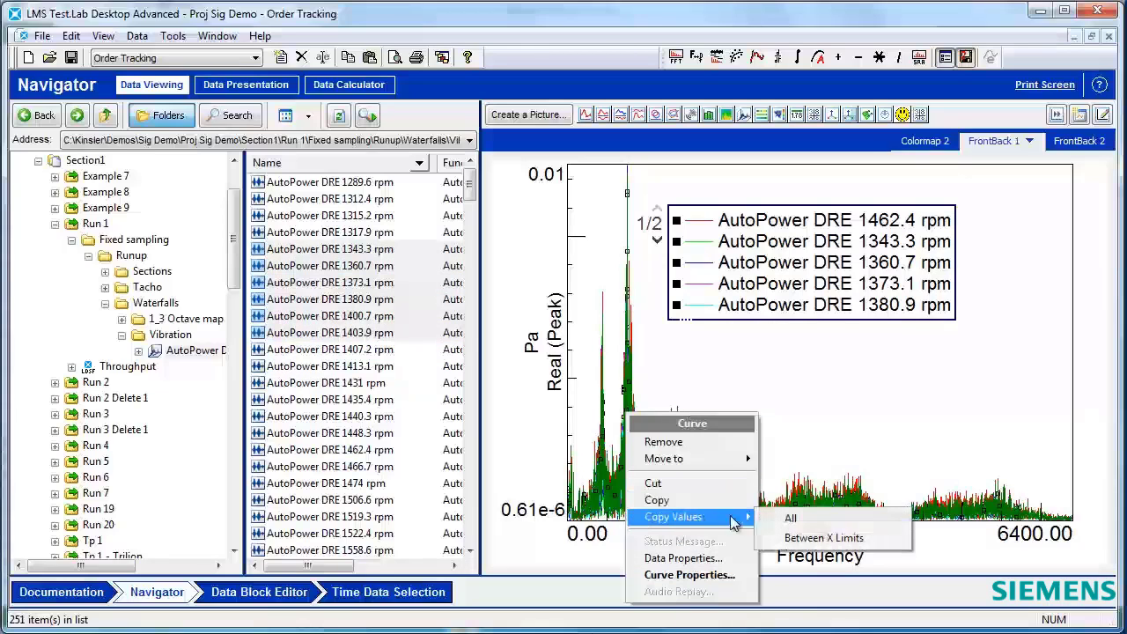
left_click(826, 518)
key("alt+Tab")
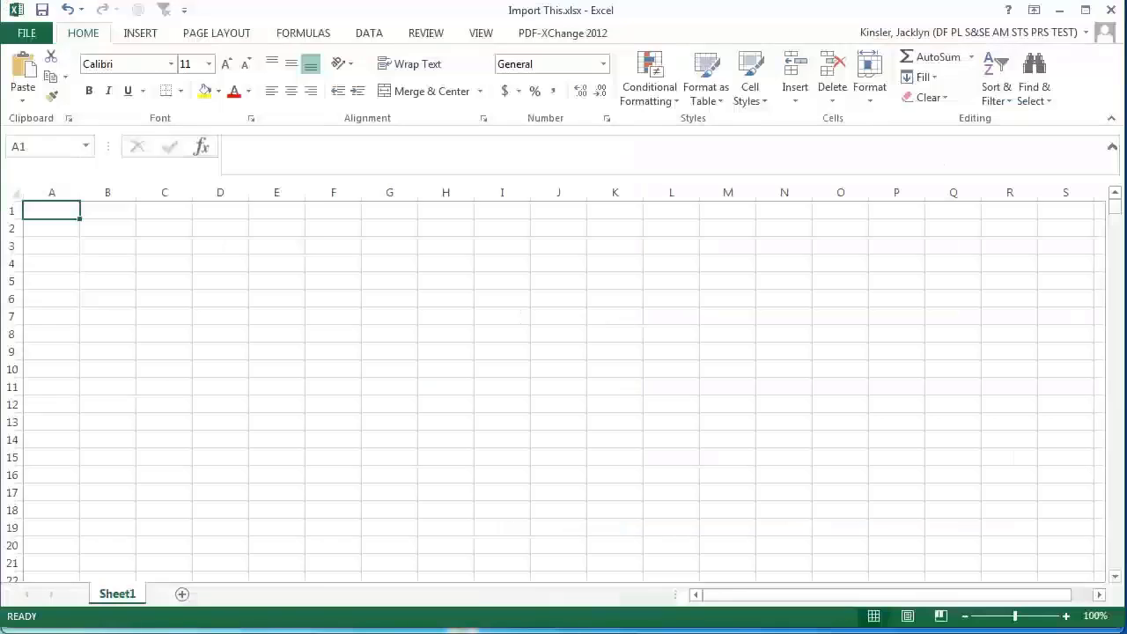
key("ctrl+v")
scroll(564, 242, "down", 20)
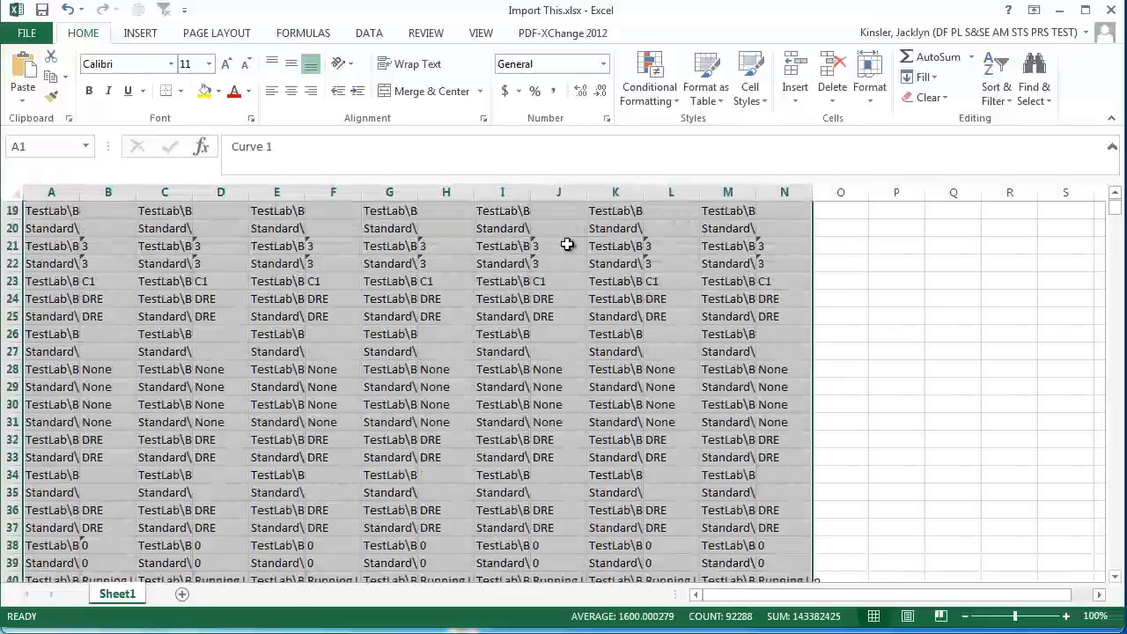
scroll(530, 272, "down", 20)
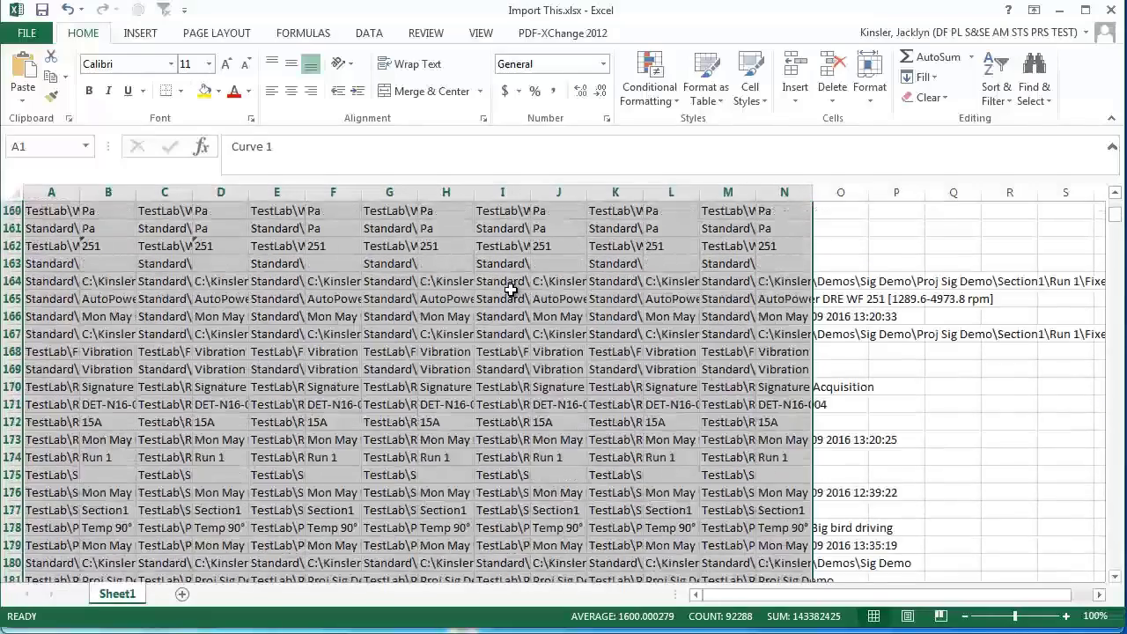
scroll(505, 287, "up", 20)
left_click(68, 356)
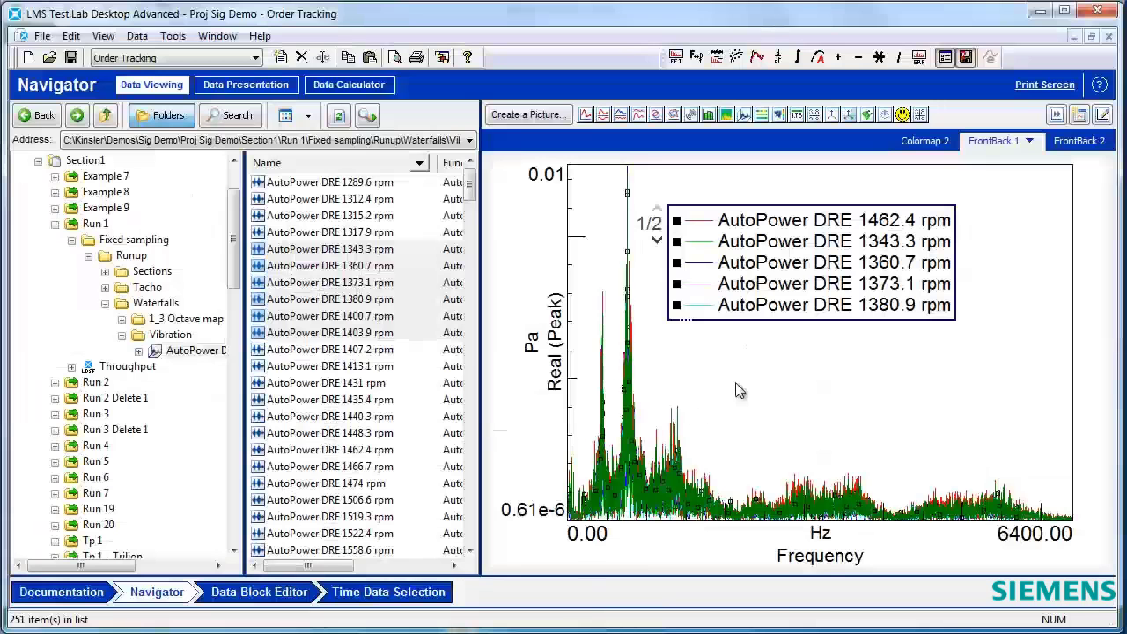
Remove the other curves, including 1403.9 rpm, leaving only the 1400.7 rpm curve
left_click(736, 384)
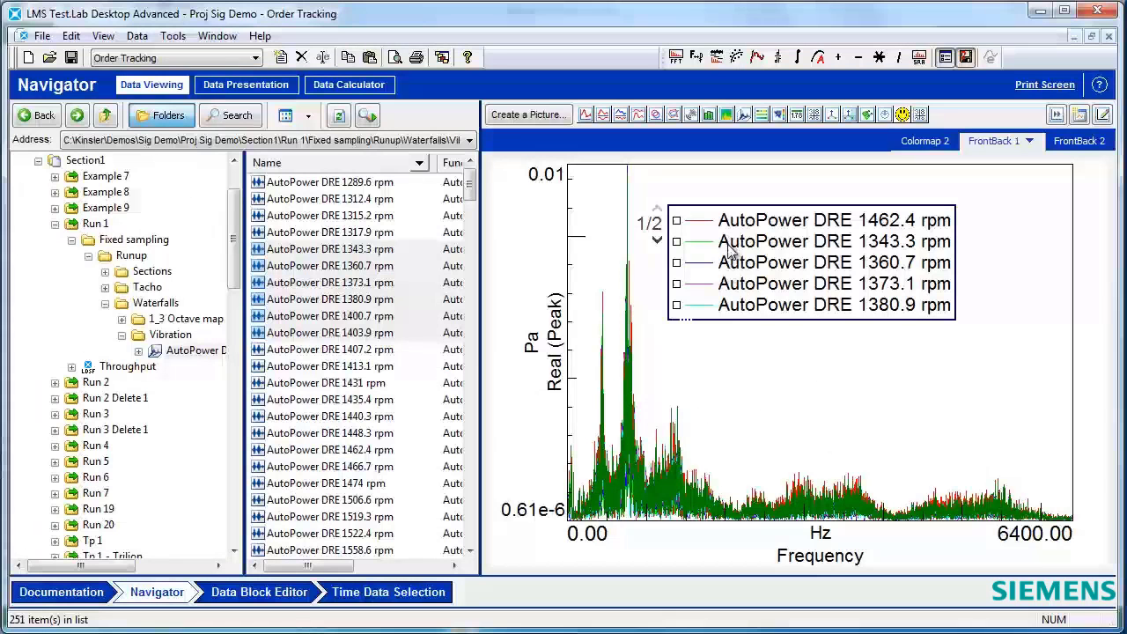
right_click(747, 315)
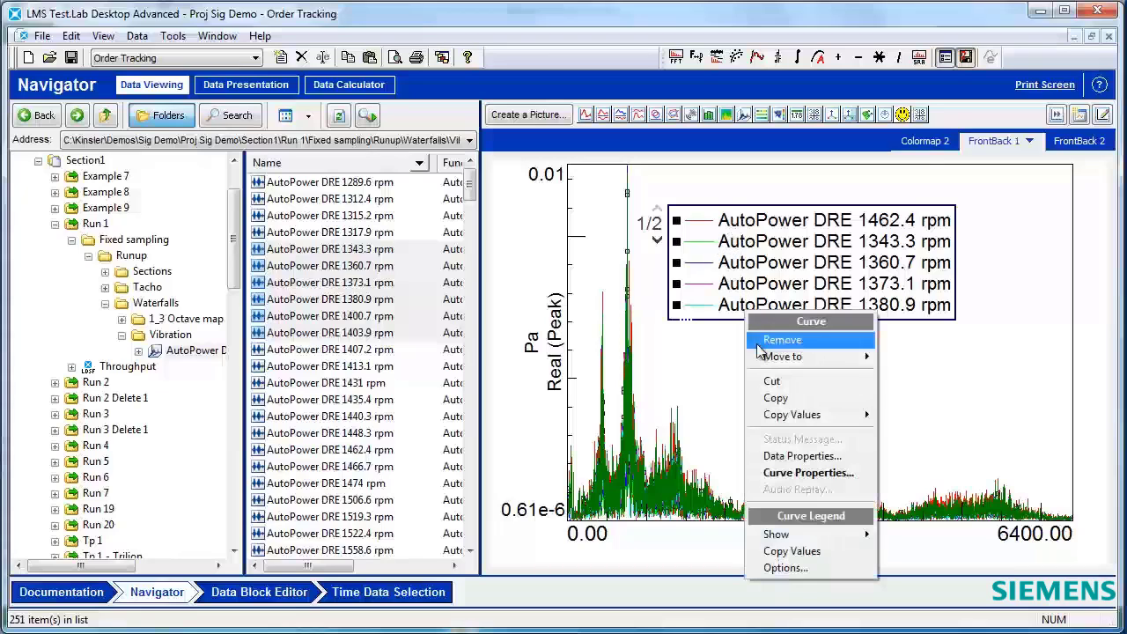
left_click(759, 342)
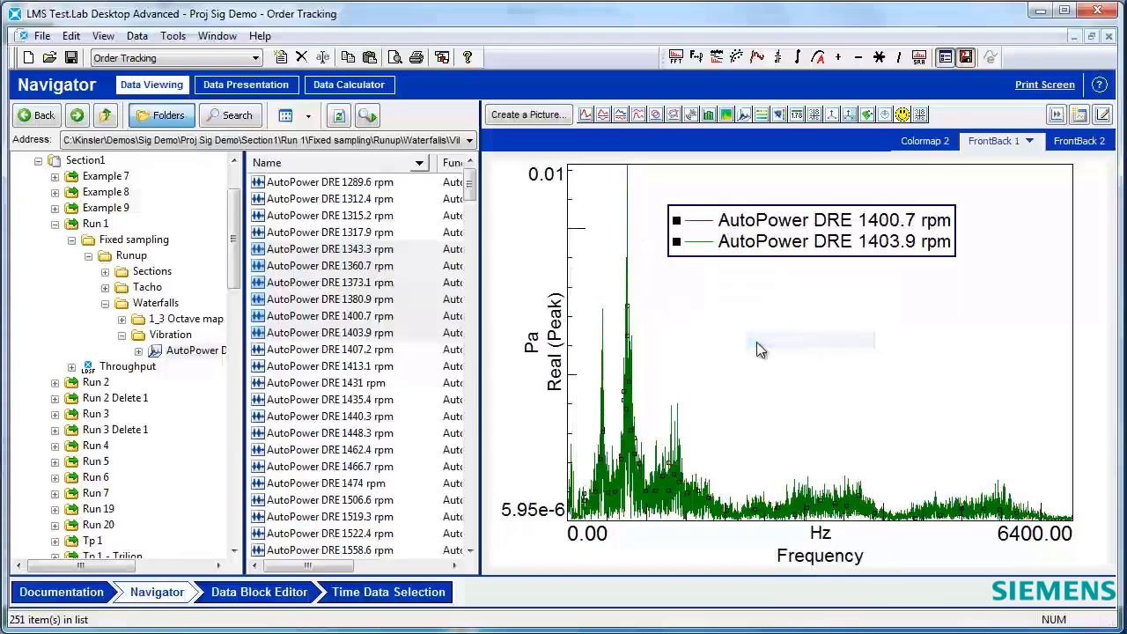
right_click(753, 250)
left_click(757, 273)
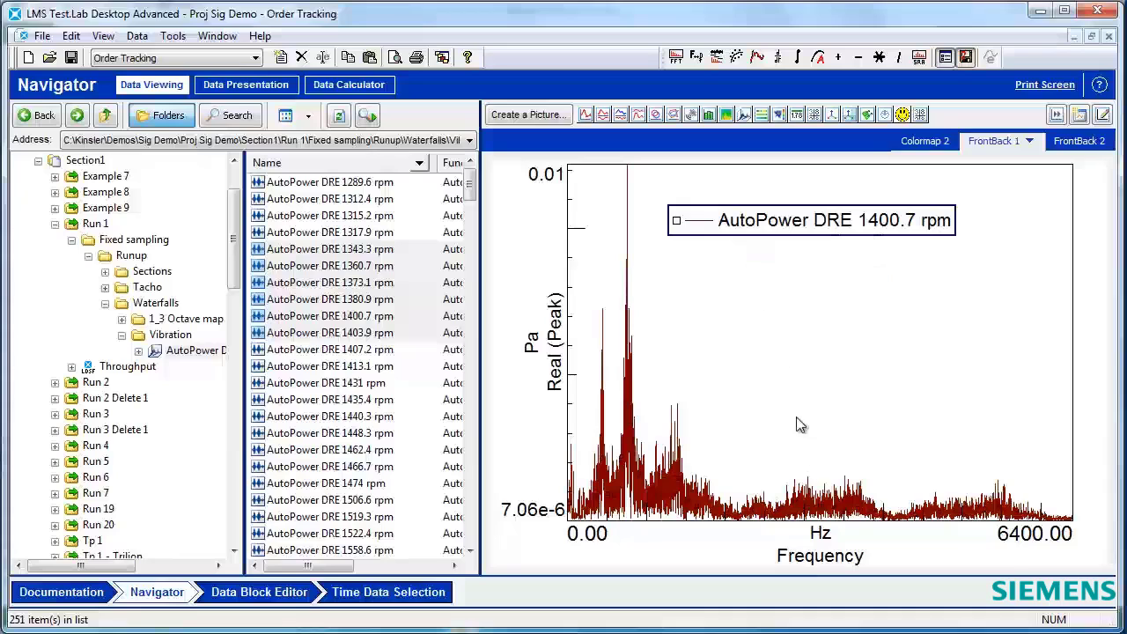
Fix the frequency axis limits to 600–900 Hz
double_click(581, 544)
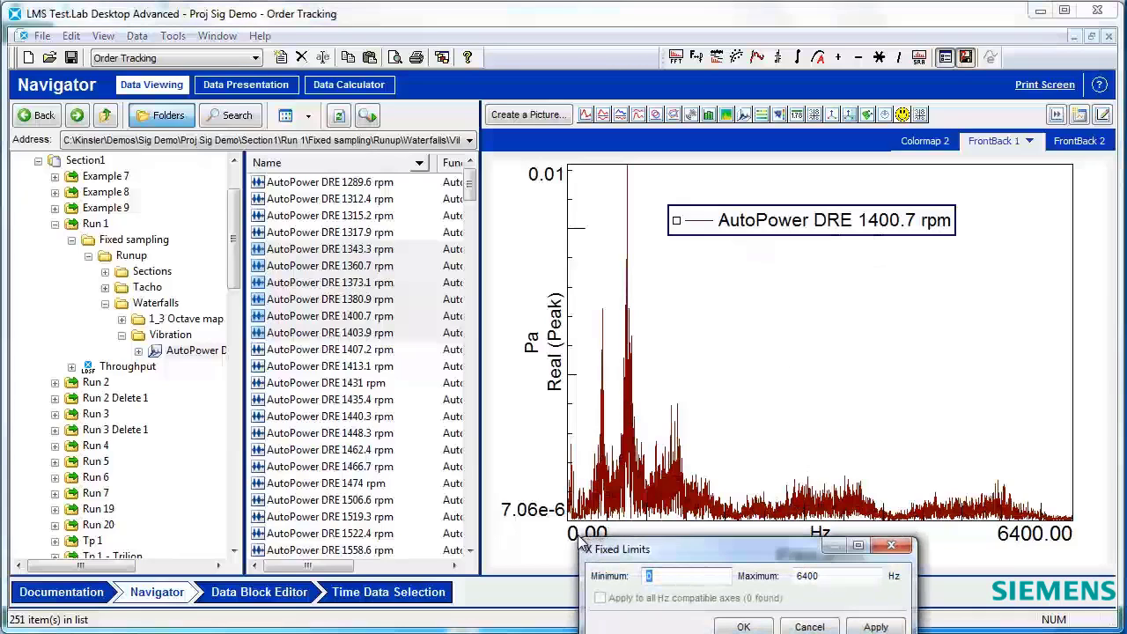
type("600")
key("Tab")
type("900")
key("Return")
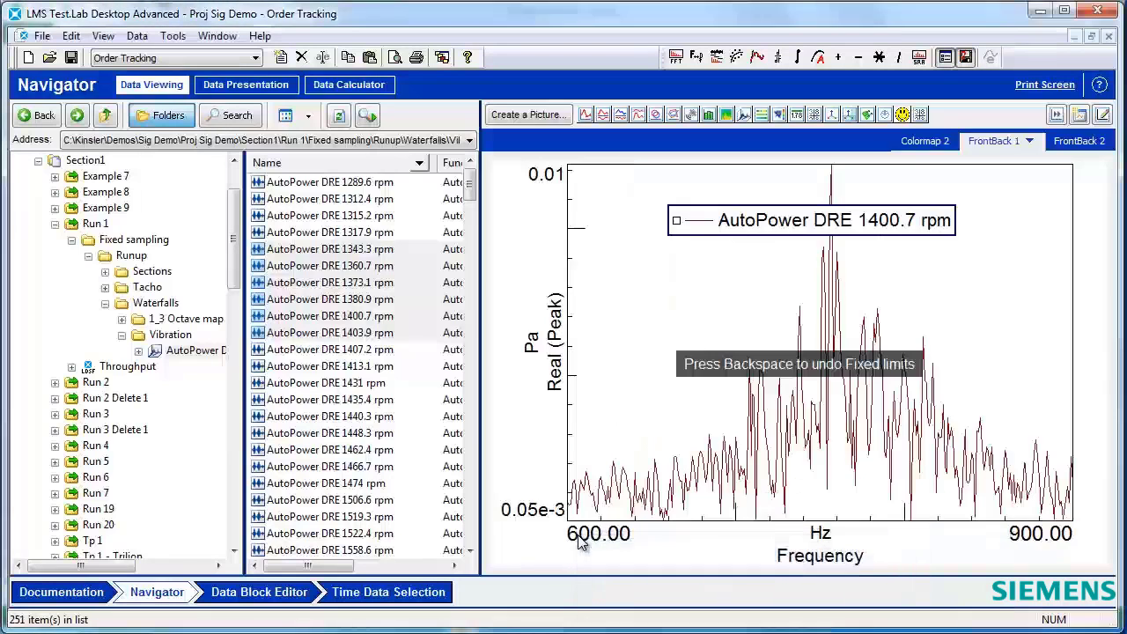
right_click(844, 309)
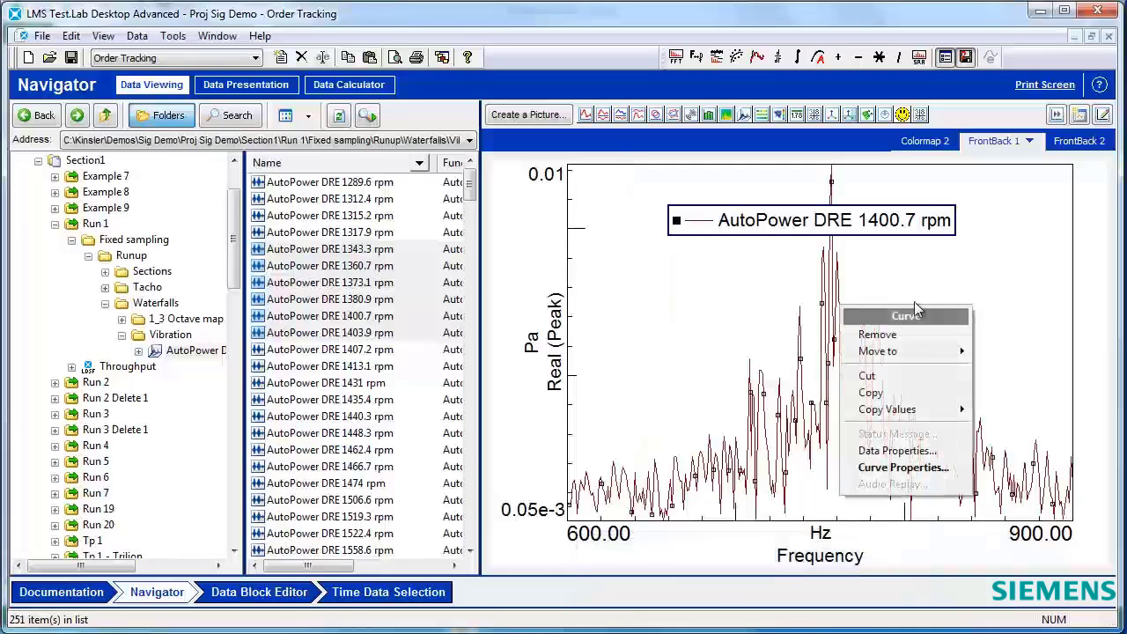
Copy the 1400.7 rpm curve's values between the X limits and paste them into the sheet
mouse_move(909, 414)
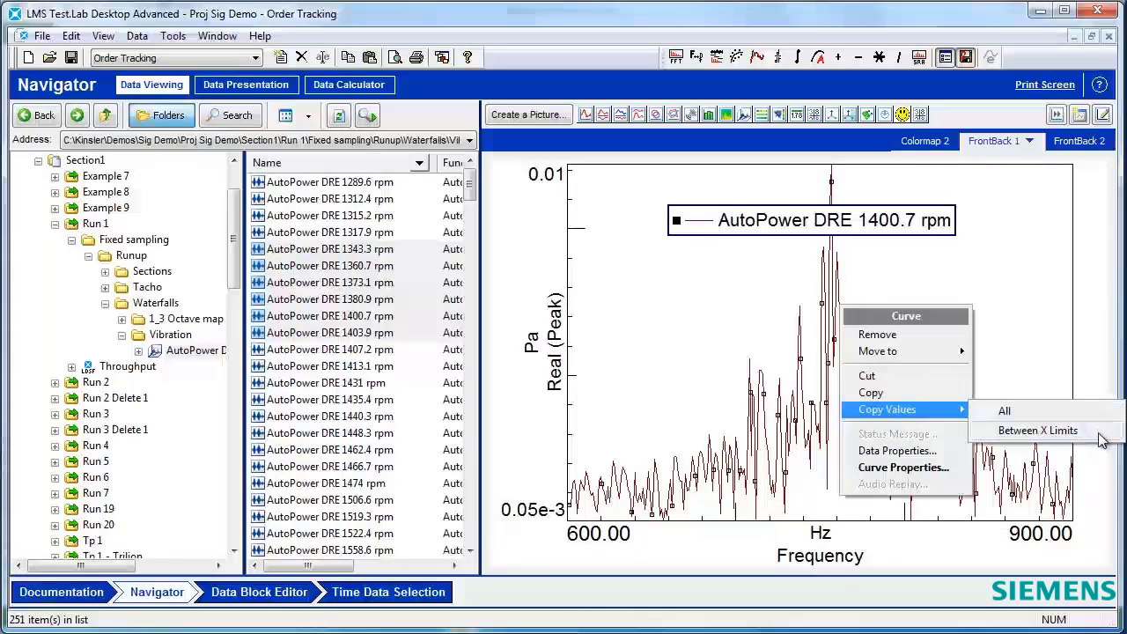
left_click(1037, 431)
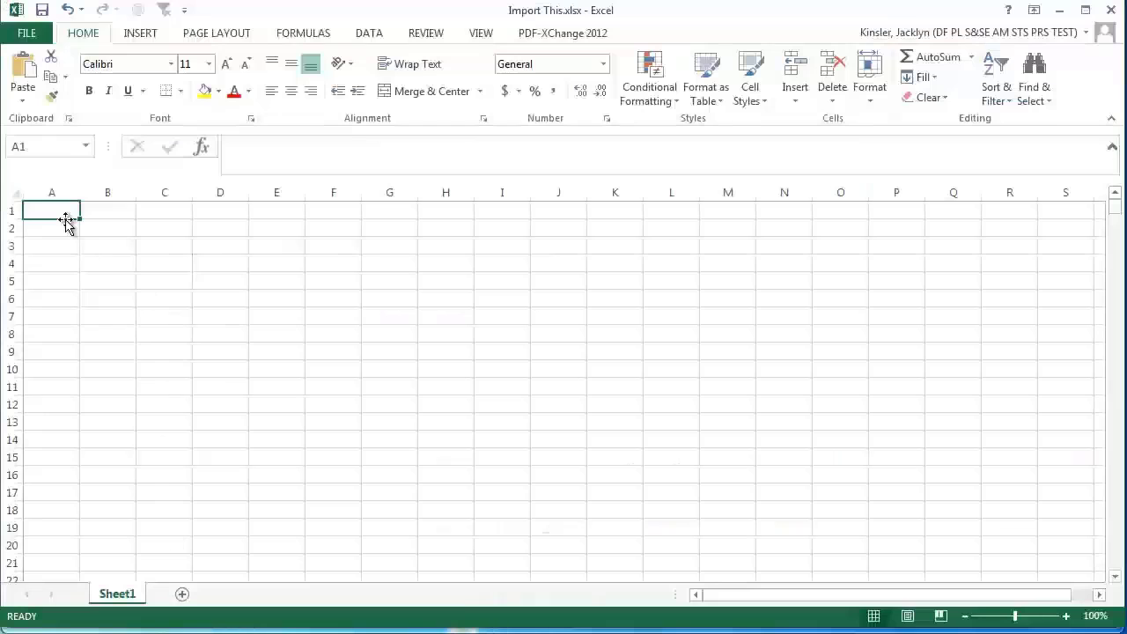
key("ctrl+v")
left_click(126, 262)
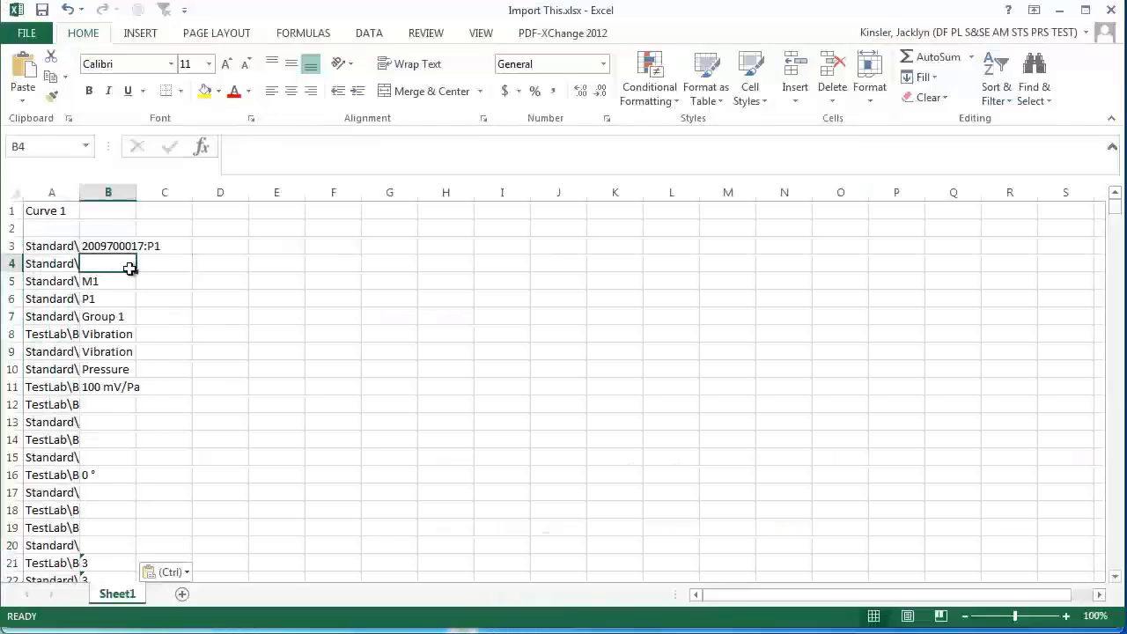
Check the pasted rows for the first value 600 Hz and last value 900 Hz
scroll(115, 333, "down", 8)
scroll(115, 333, "down", 20)
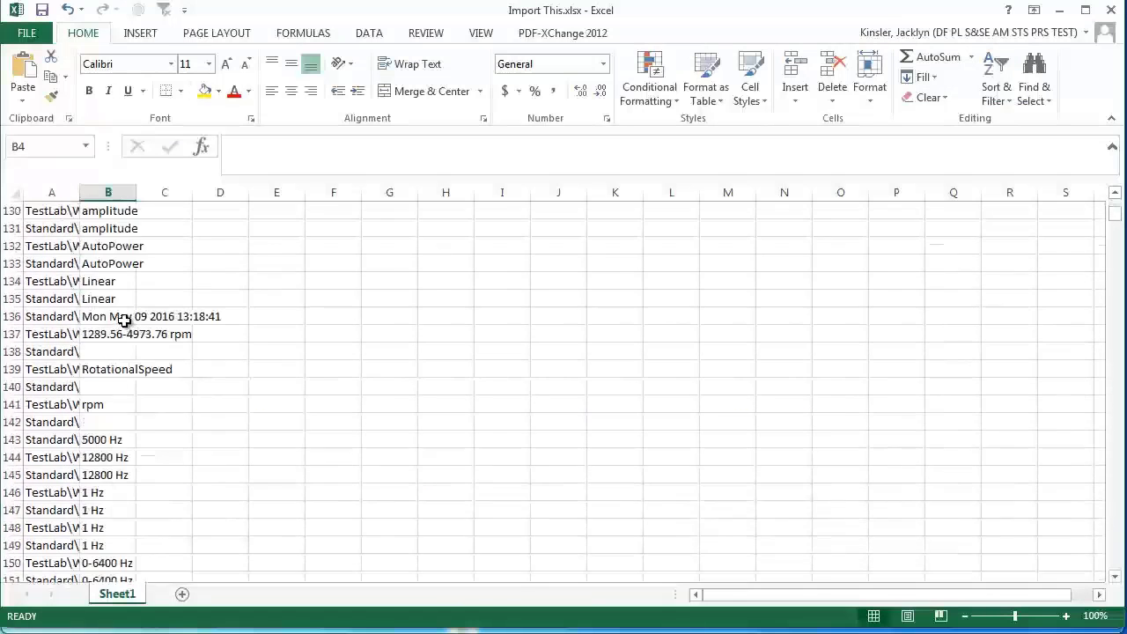
scroll(124, 320, "down", 11)
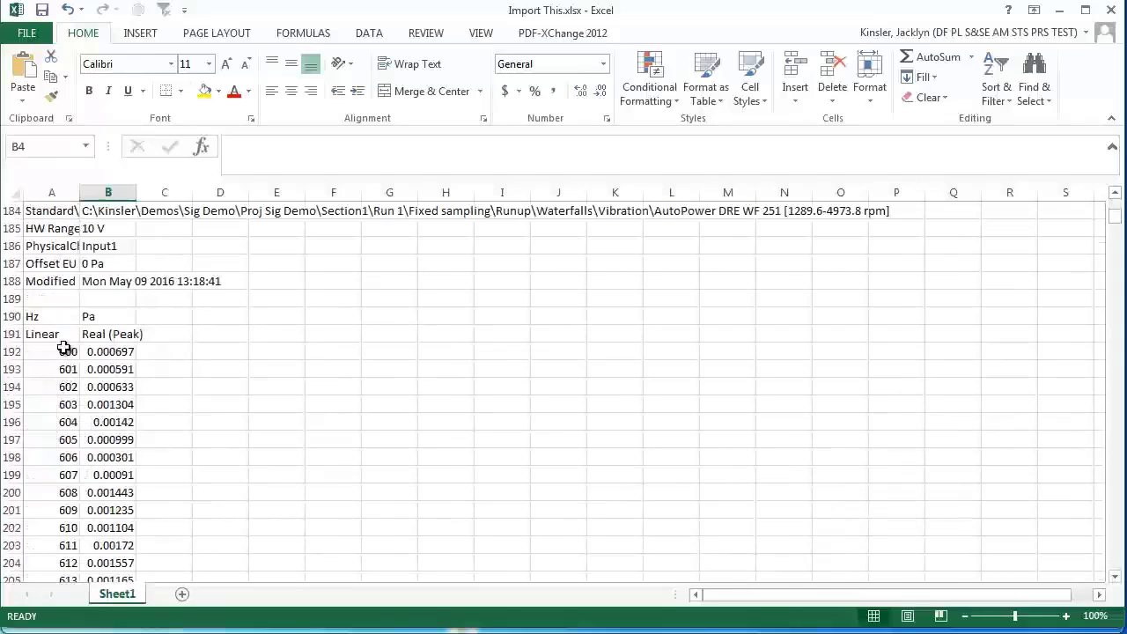
left_click(67, 351)
scroll(66, 511, "down", 20)
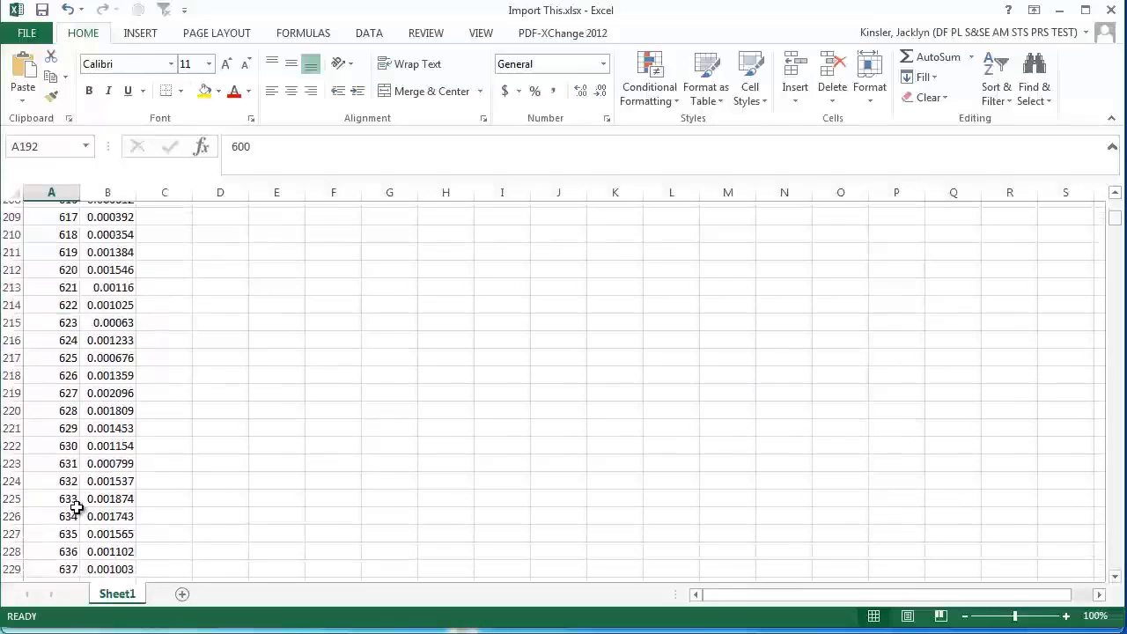
scroll(68, 494, "down", 20)
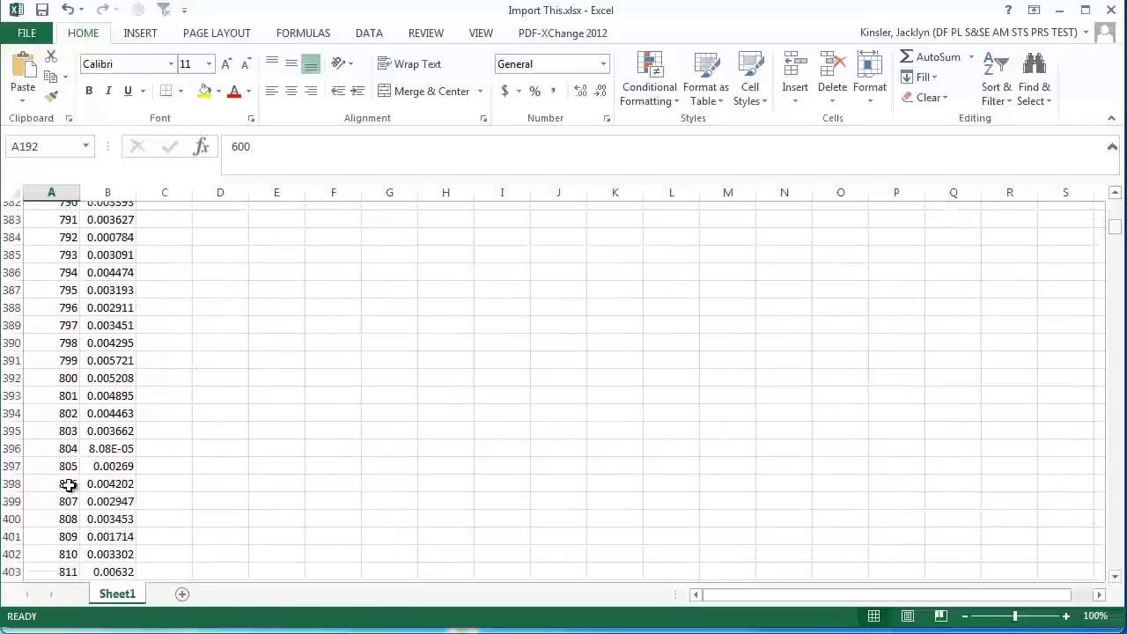
scroll(67, 495, "down", 14)
scroll(65, 491, "up", 4)
left_click(51, 404)
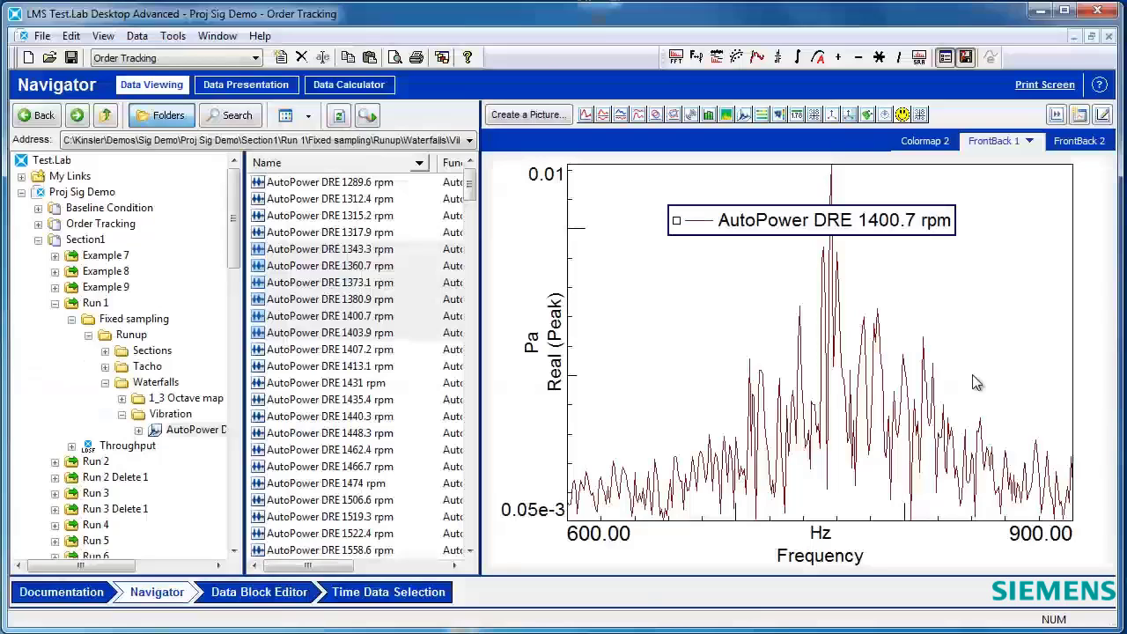
Collapse Section1 and open Sheet1 of the Import Me workbook on the Desktop
left_click(38, 240)
scroll(81, 365, "down", 3)
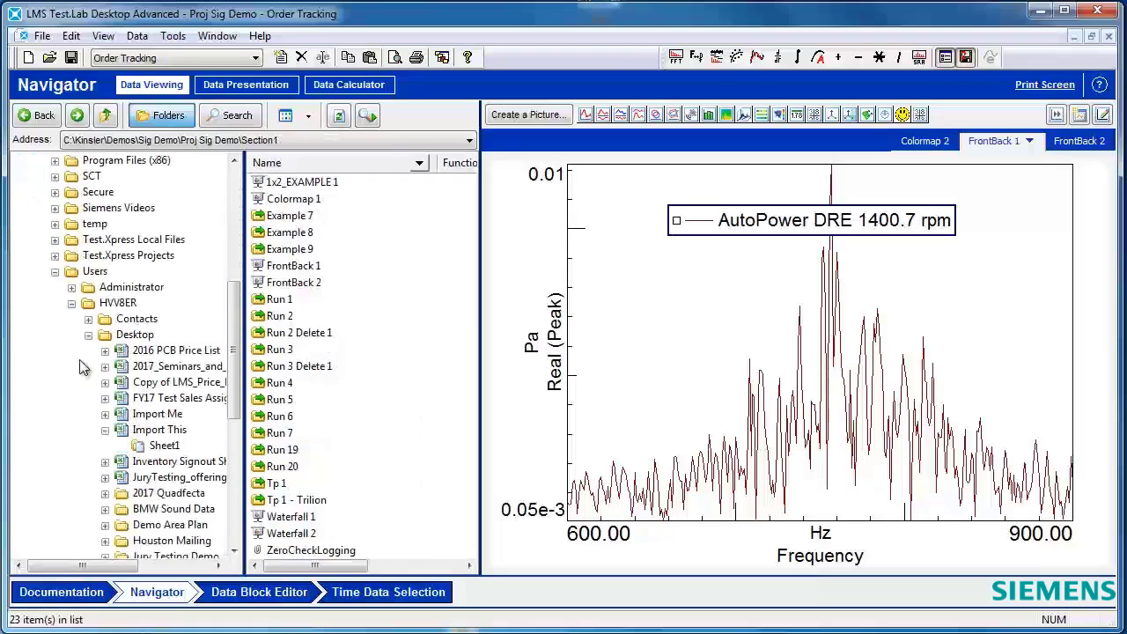
scroll(81, 366, "down", 2)
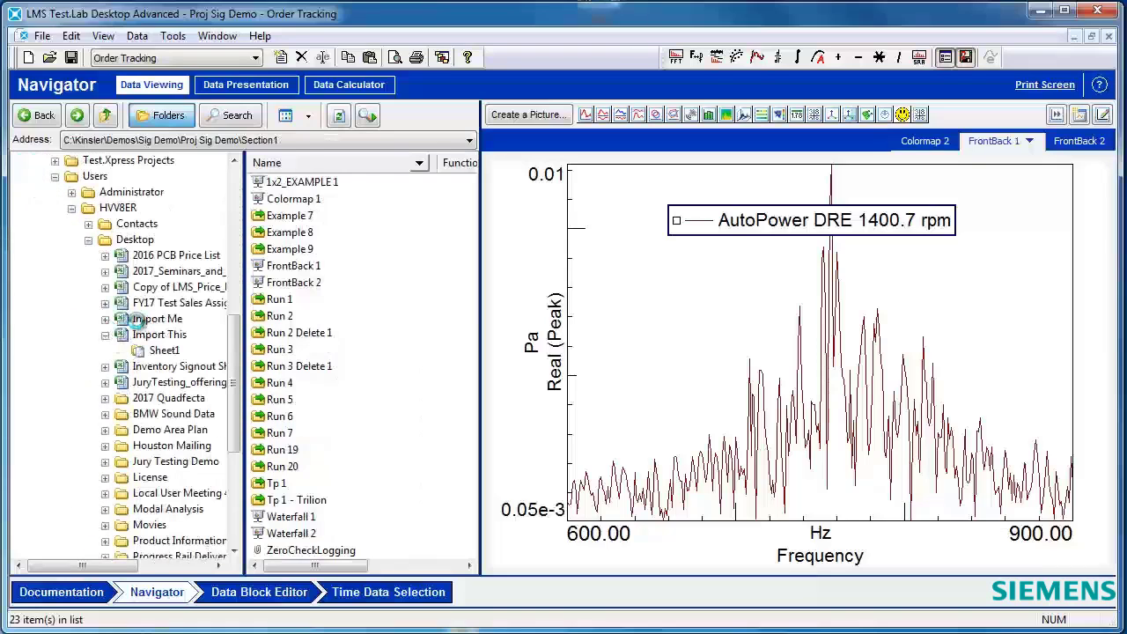
double_click(141, 318)
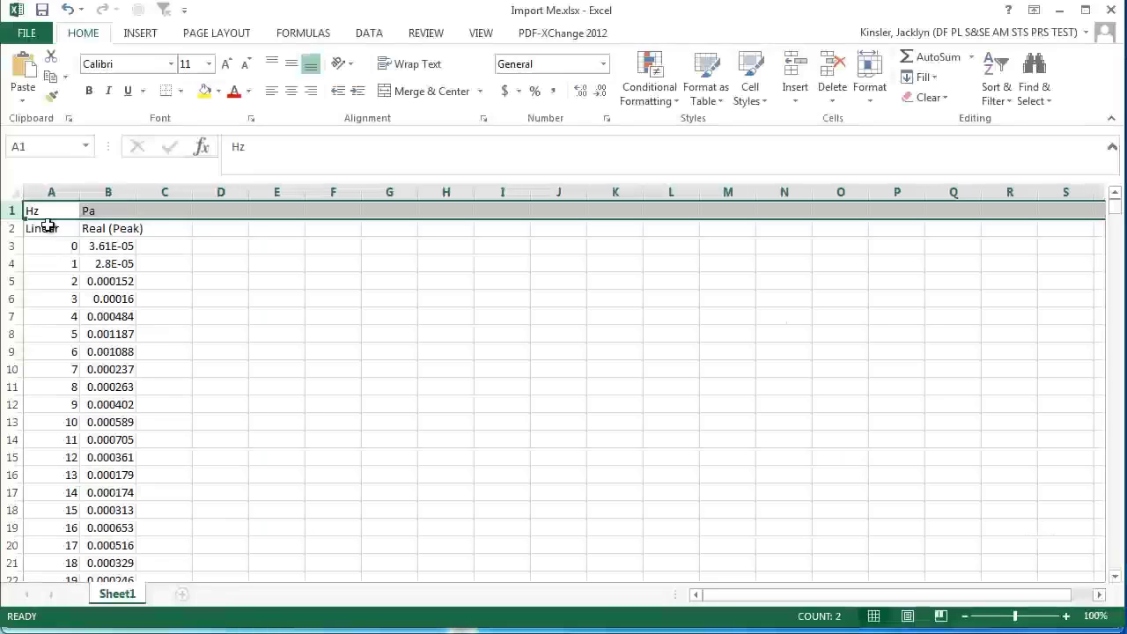
left_click(44, 215)
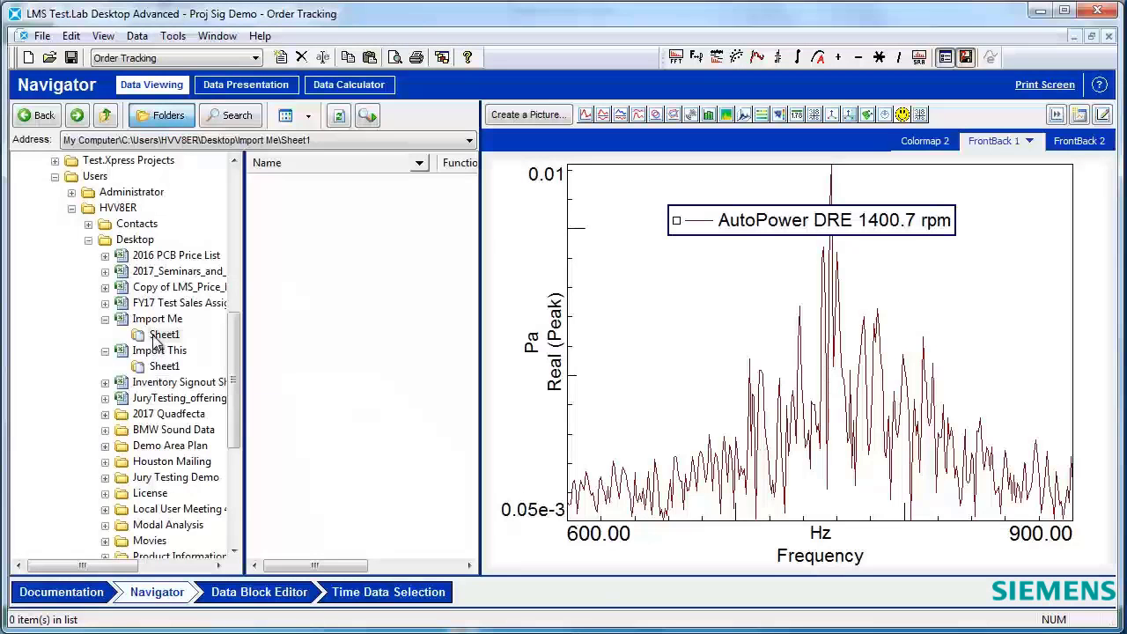
Pick Import This Sheet1, then Import Me Sheet1, and switch to the Data Block Editor
left_click(162, 367)
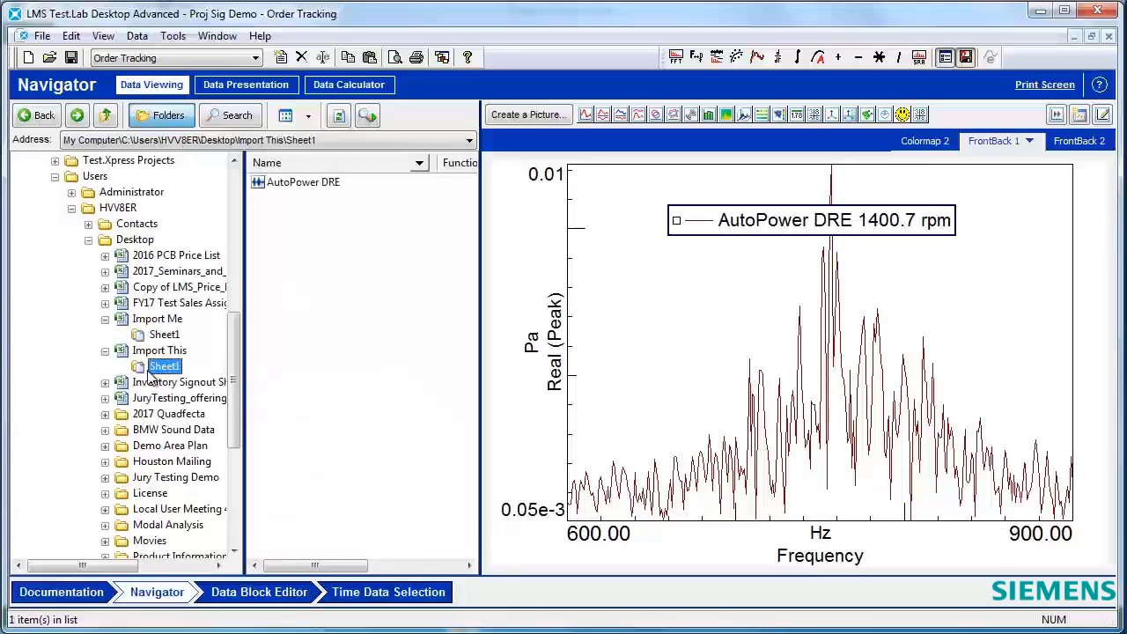
left_click(163, 336)
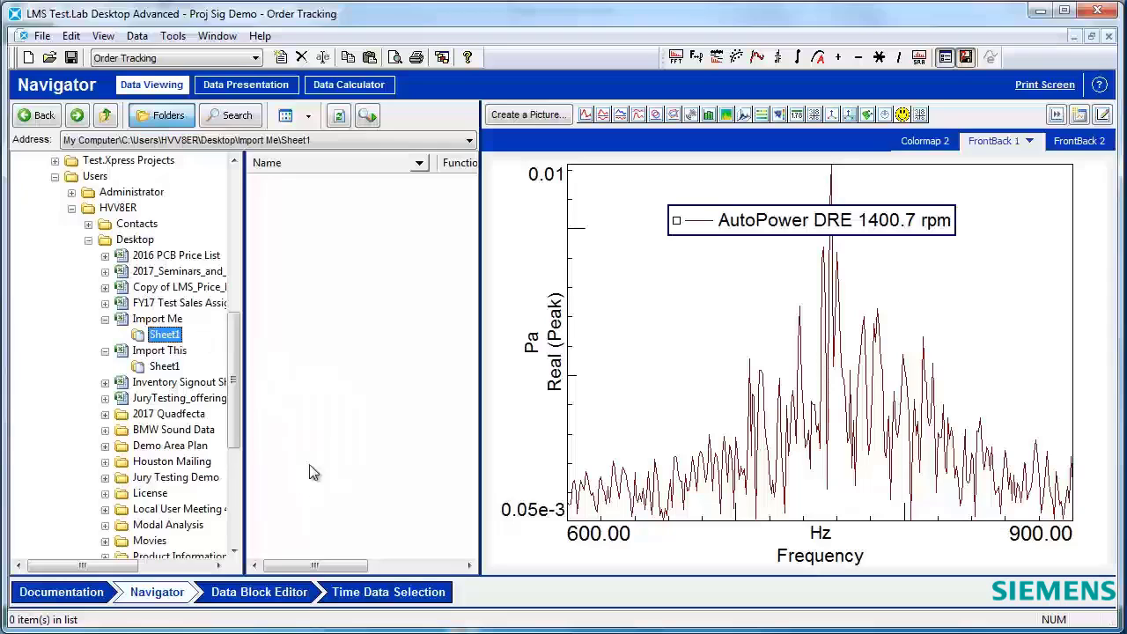
left_click(269, 596)
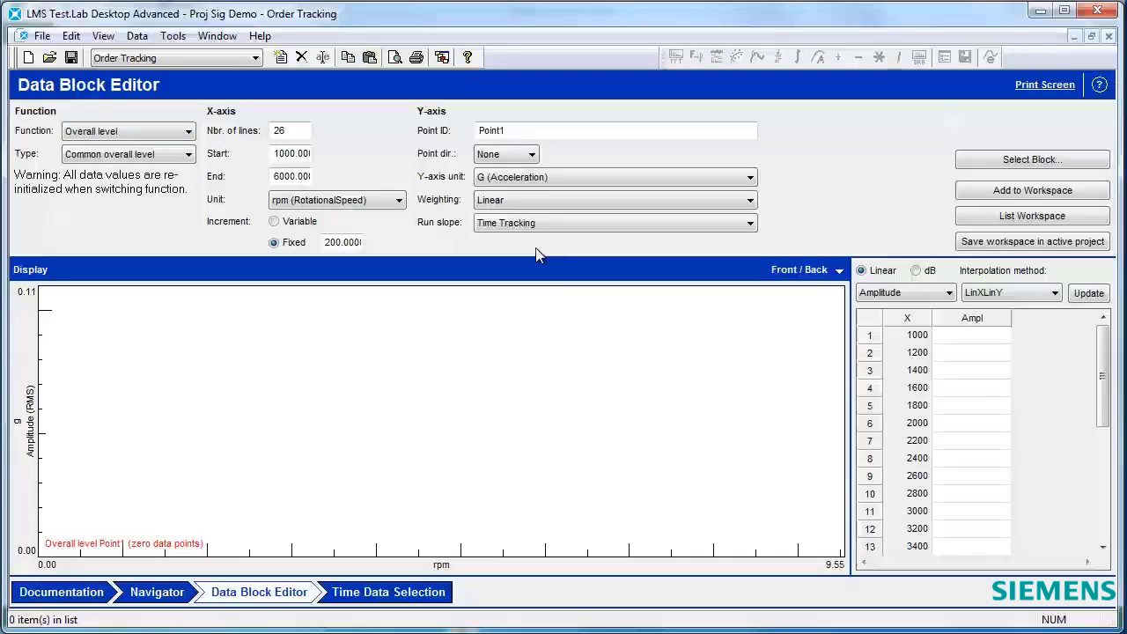
left_click(173, 35)
left_click(226, 62)
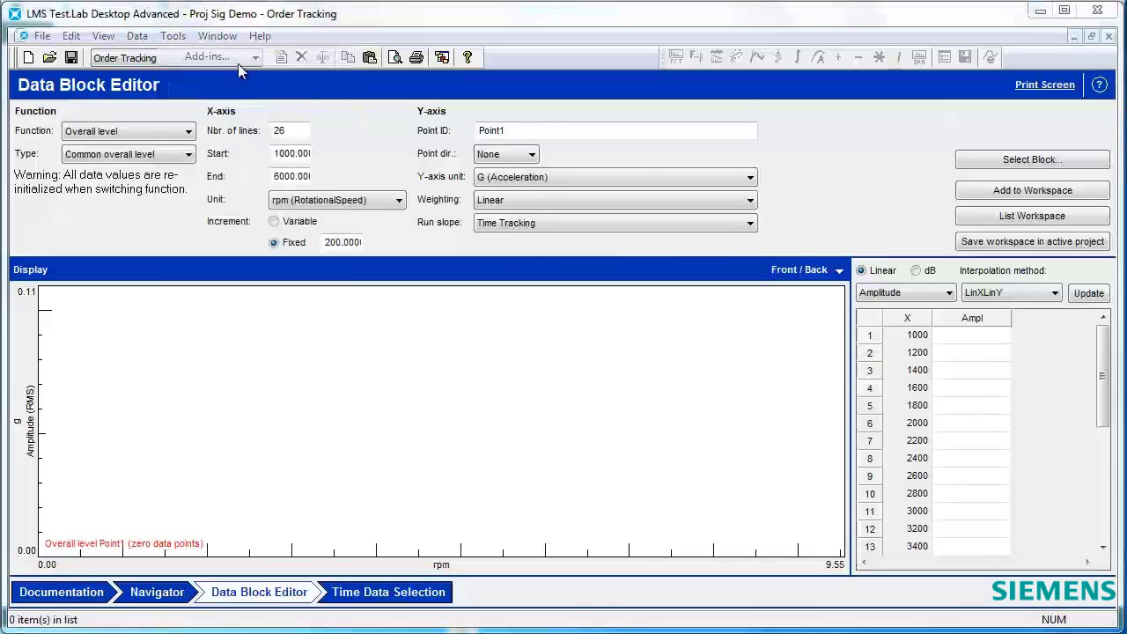
left_click(442, 319)
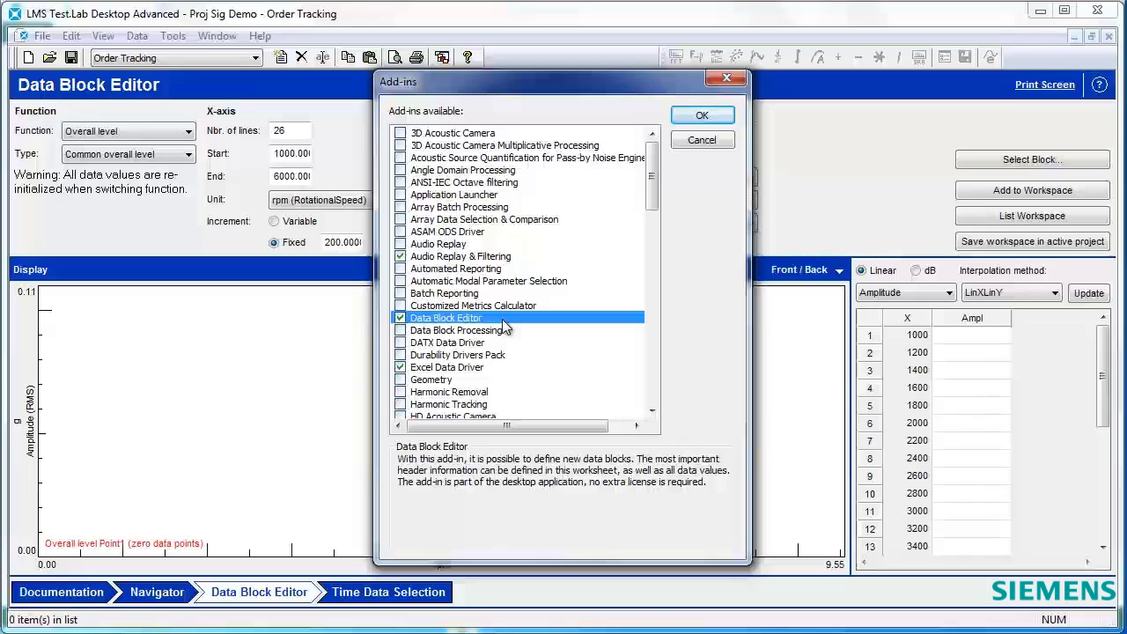
left_click(695, 120)
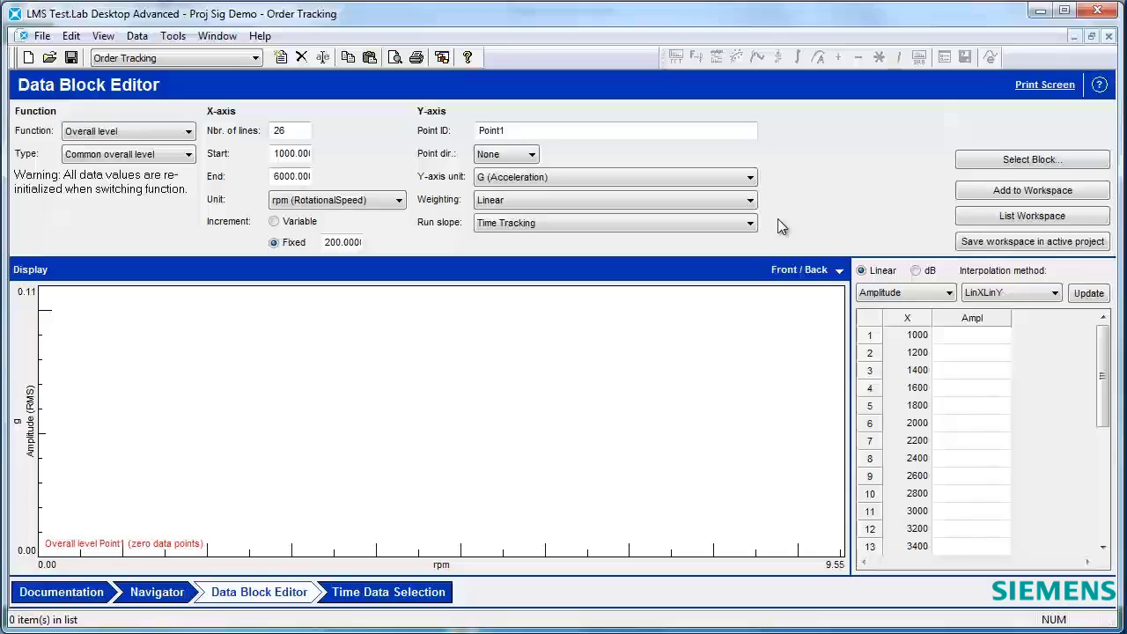
Make the data block an AutoPower function, keeping the format linear
left_click(141, 132)
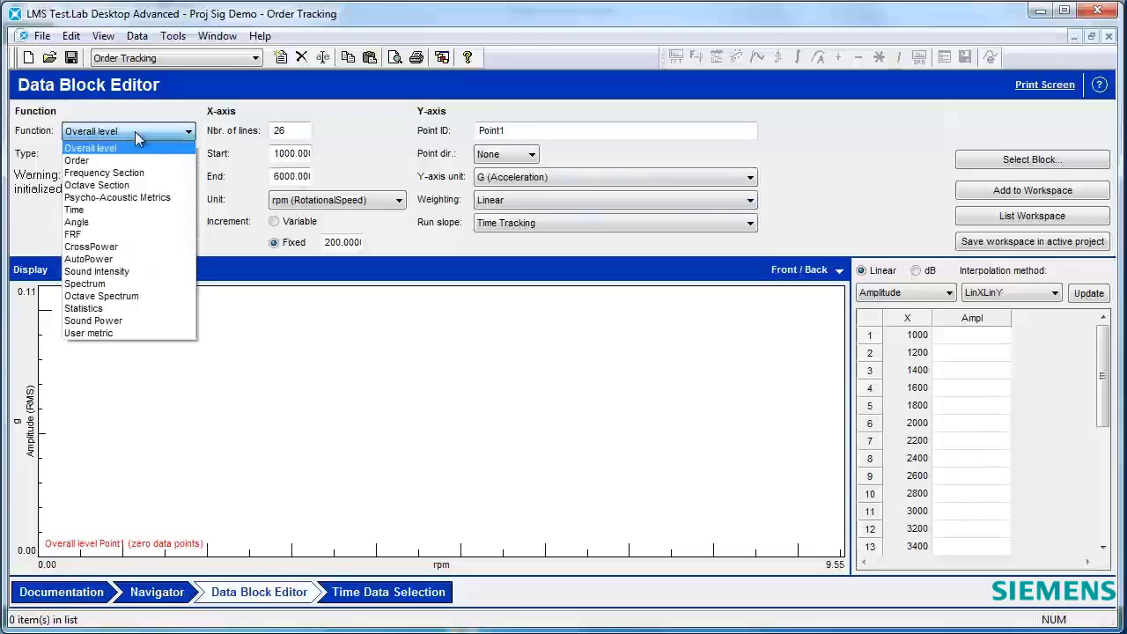
left_click(116, 259)
left_click(119, 155)
left_click(115, 155)
left_click(107, 157)
left_click(114, 180)
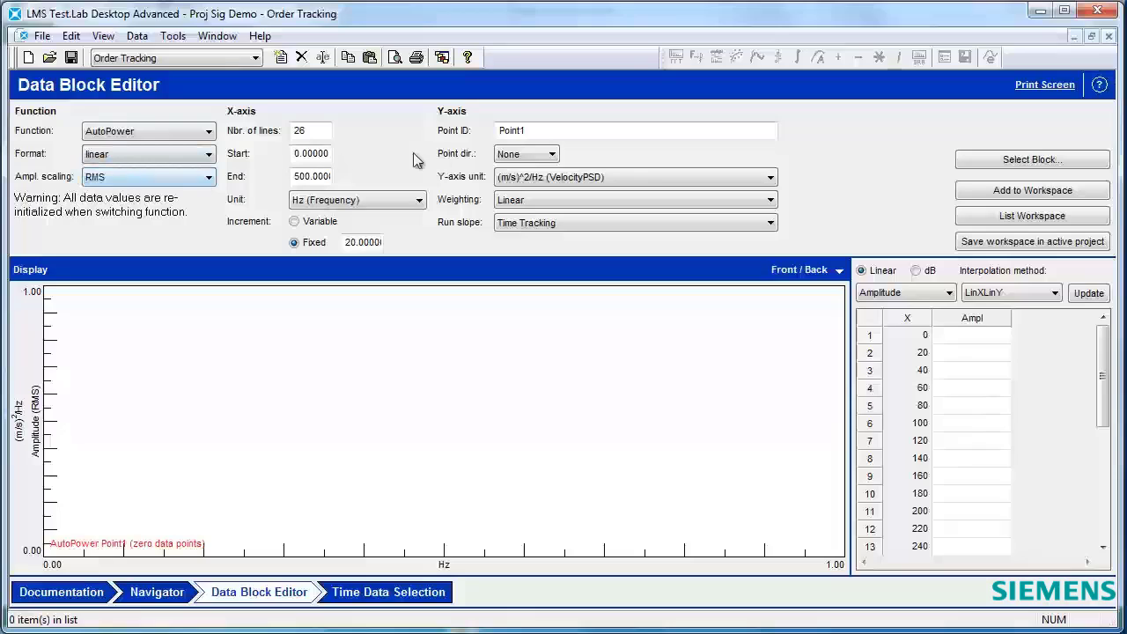
Set the Y-axis unit to Pa (Pressure) and amplitude scaling to Peak
left_click(553, 180)
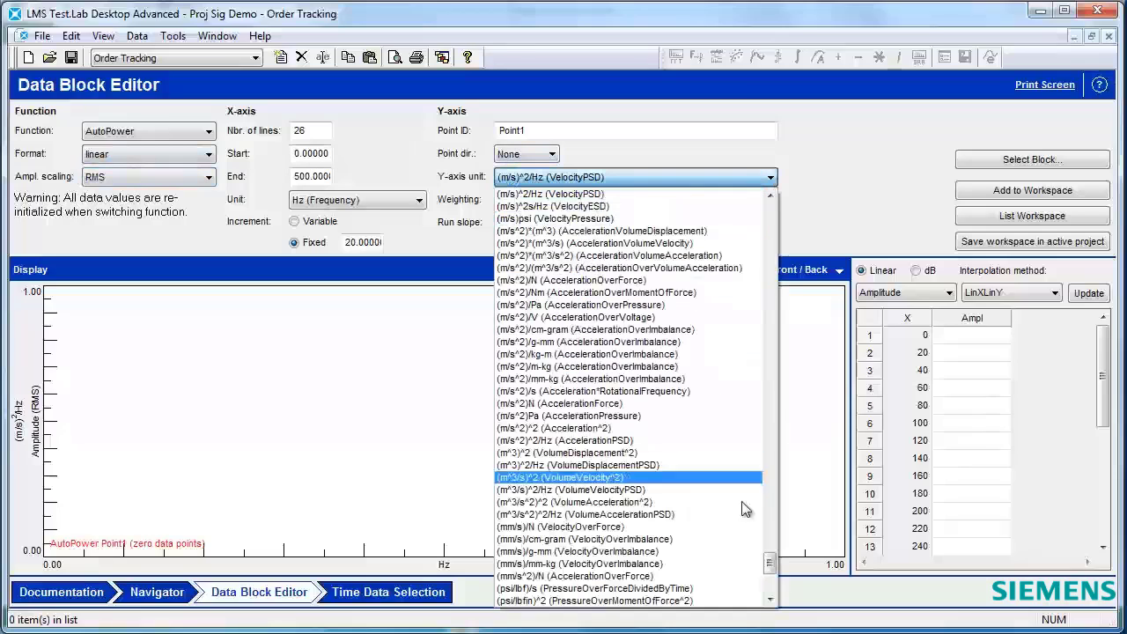
left_click_drag(769, 564, 782, 236)
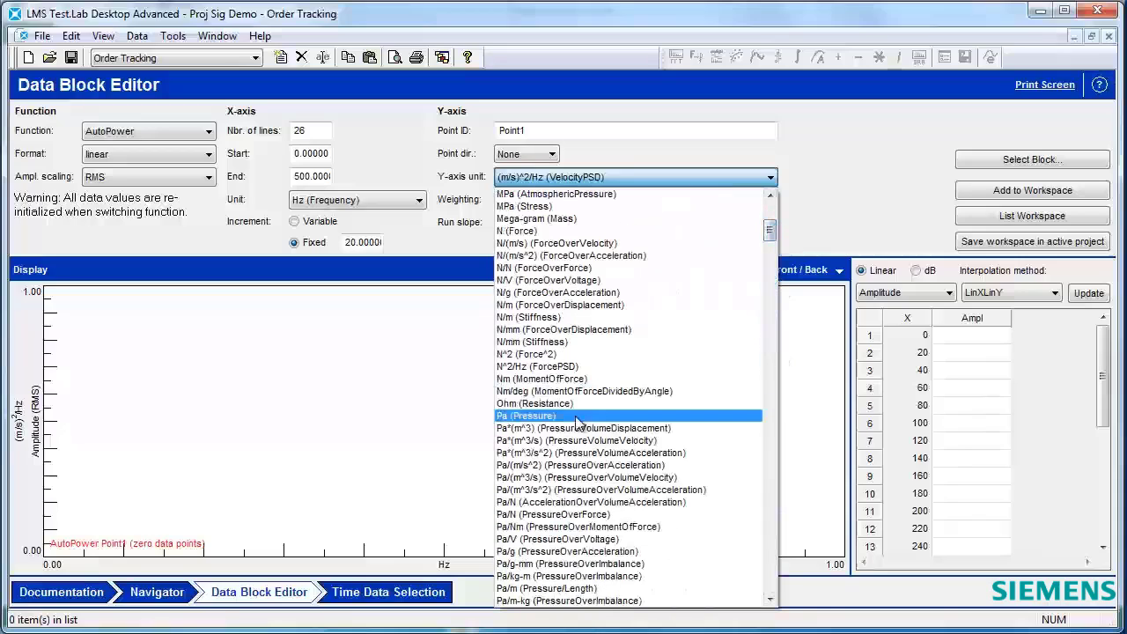
left_click(528, 416)
left_click(126, 180)
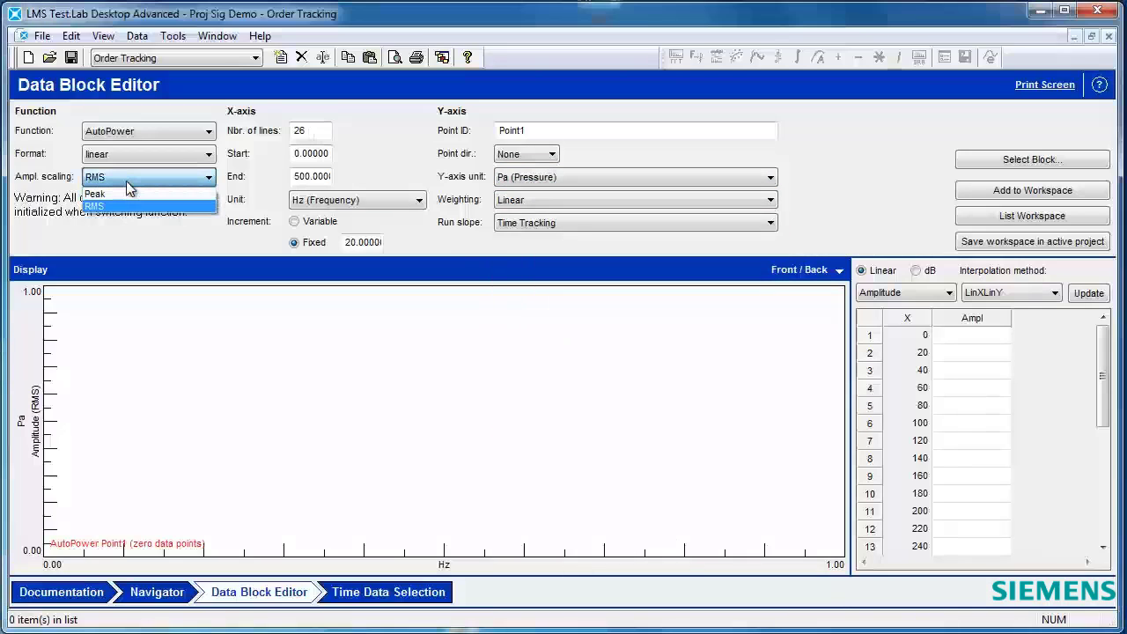
left_click(128, 195)
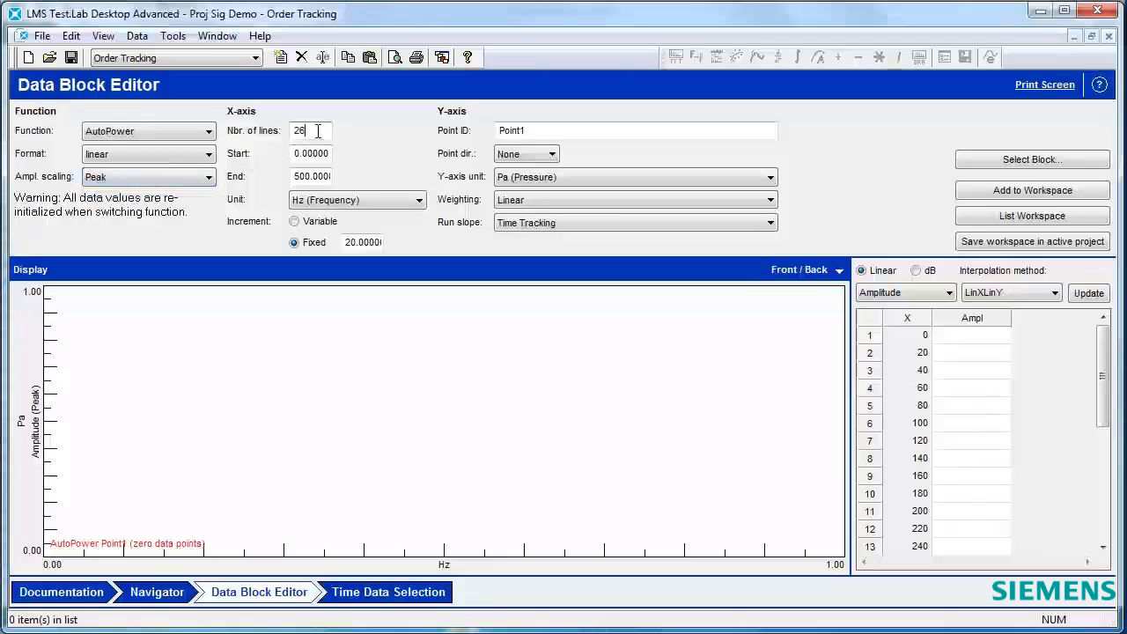
Set the number of lines to 6401 and the Point ID to DRE
key("BackSpace")
key("BackSpace")
type("6401")
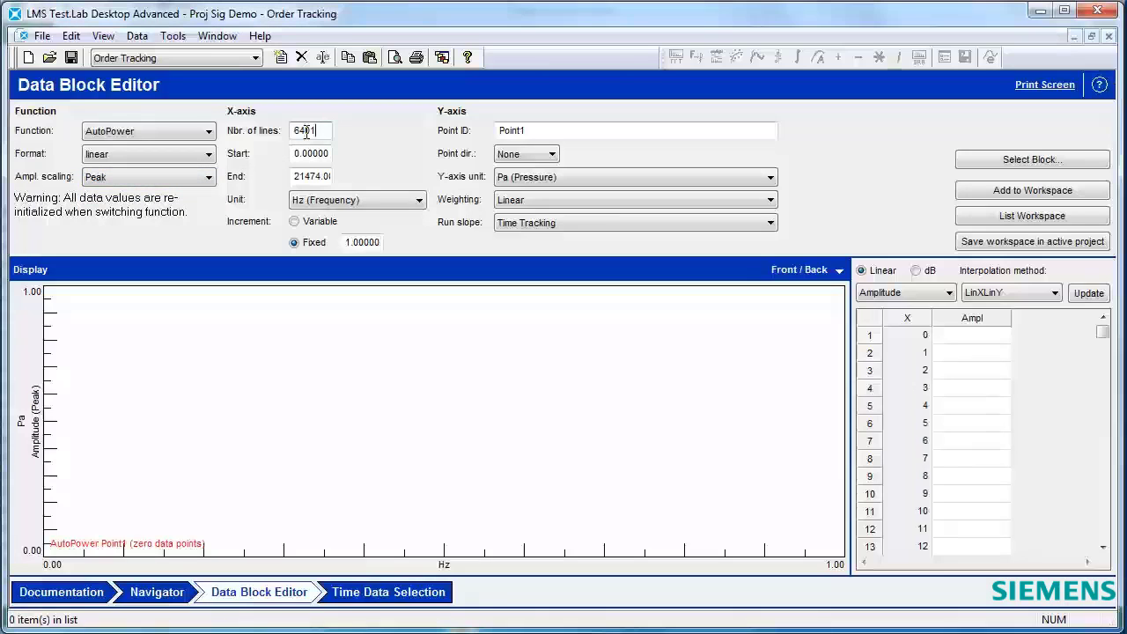
double_click(549, 129)
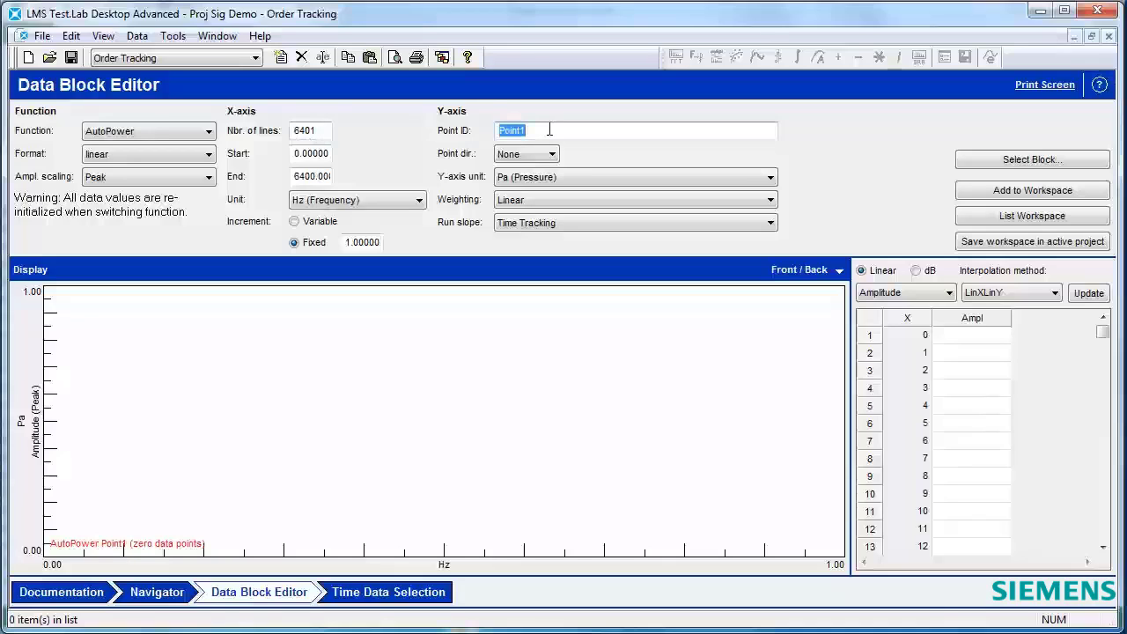
type("DRE")
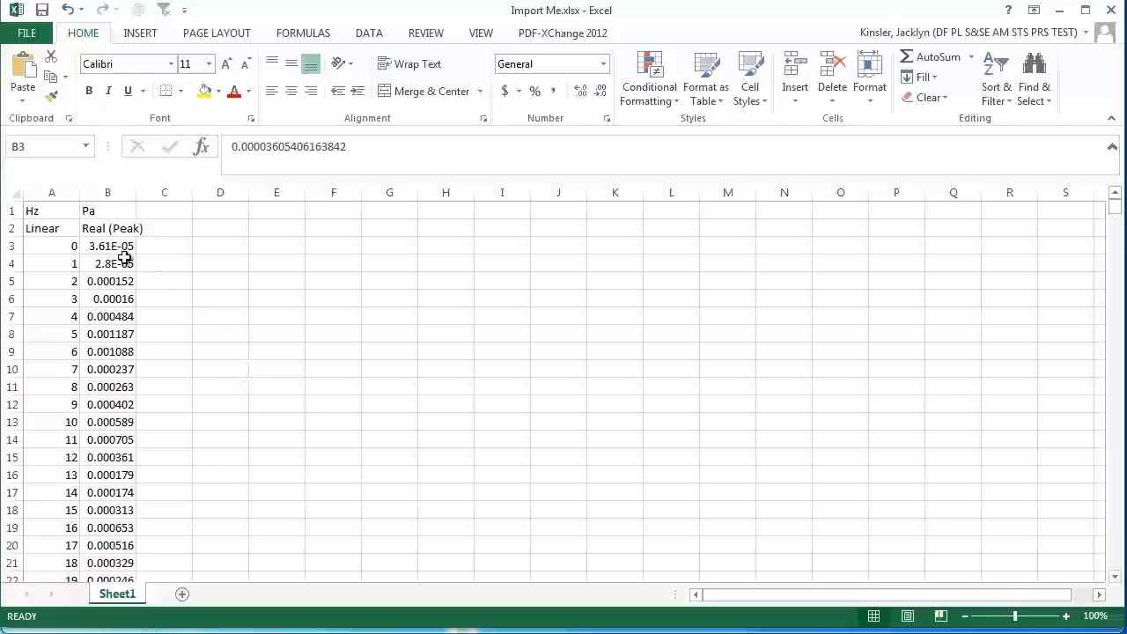
Copy Excel's column B amplitude values and paste them into the block's Ampl column
left_click(118, 245)
key("ctrl+shift+Down")
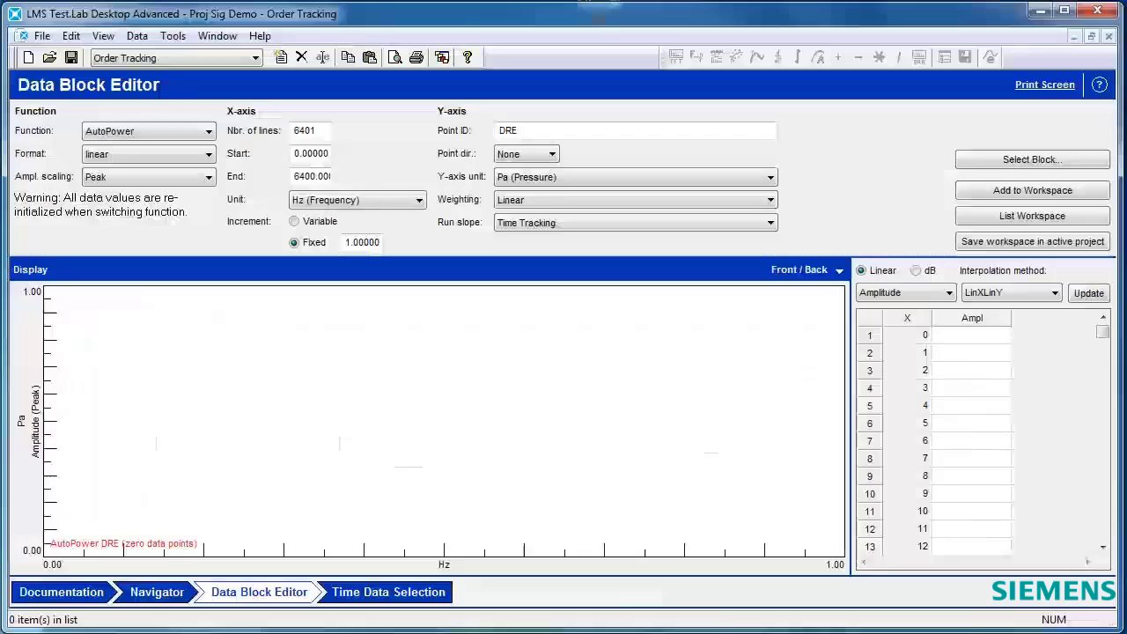
left_click(995, 339)
key("ctrl+v")
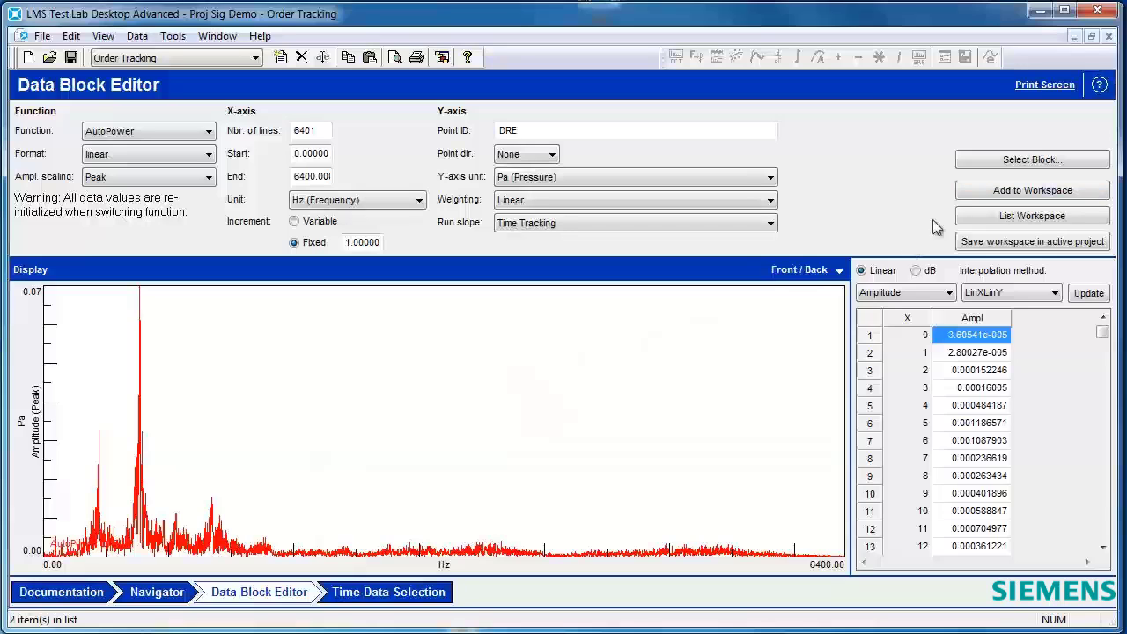
Add the DRE block to the workspace and save it into the project's Section1\Run 1 folder
left_click(976, 195)
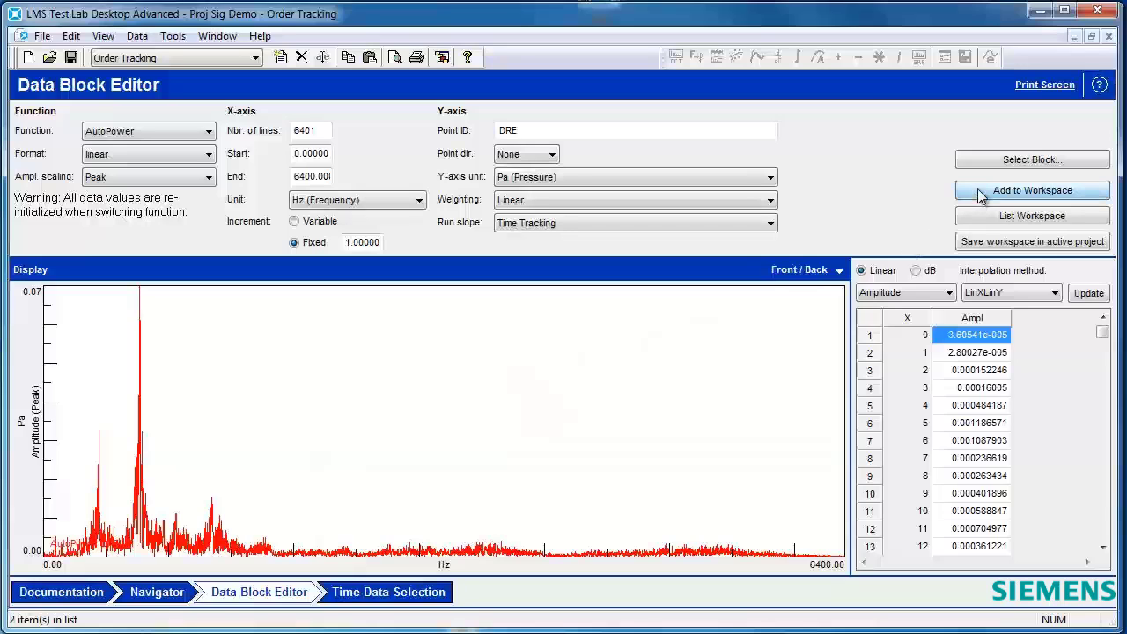
left_click(972, 244)
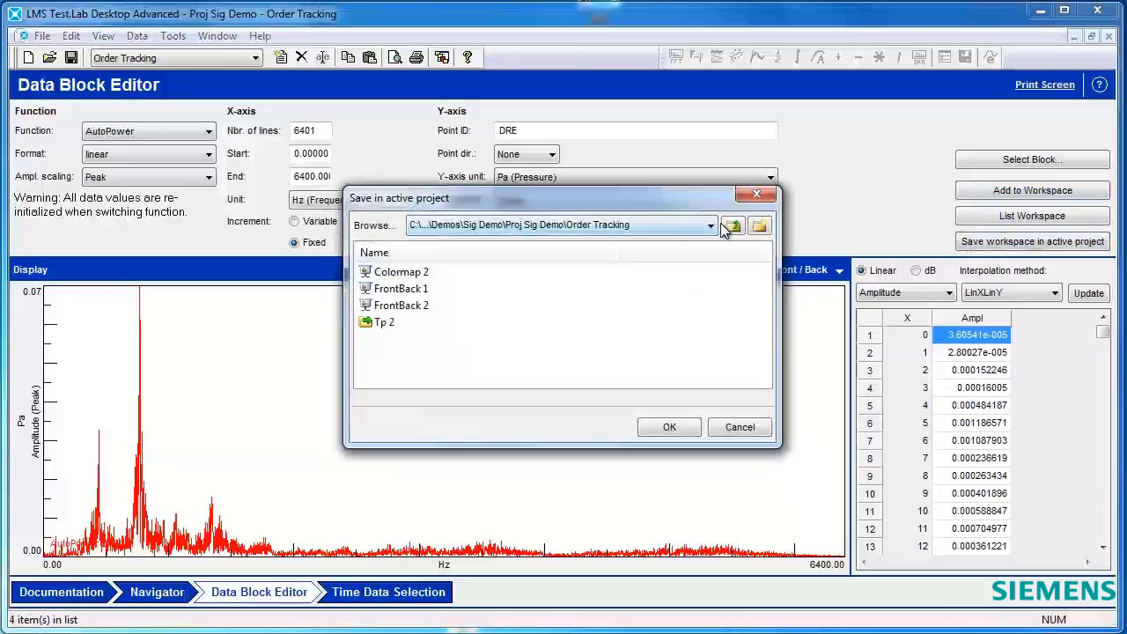
left_click(733, 226)
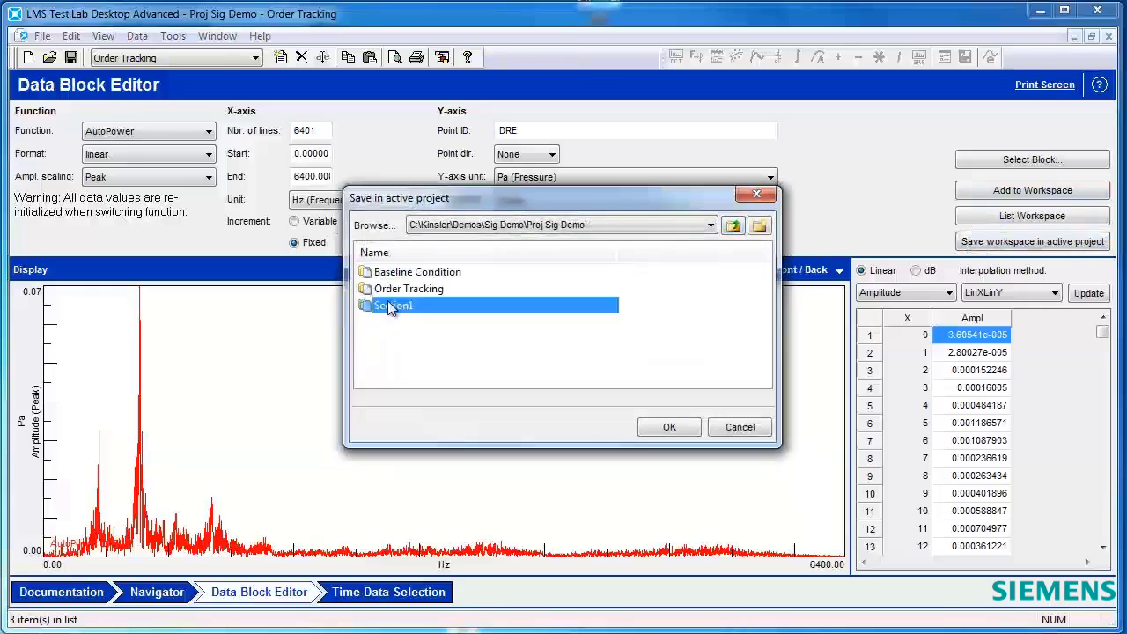
double_click(387, 305)
left_click(392, 338)
scroll(393, 350, "down", 1)
double_click(388, 339)
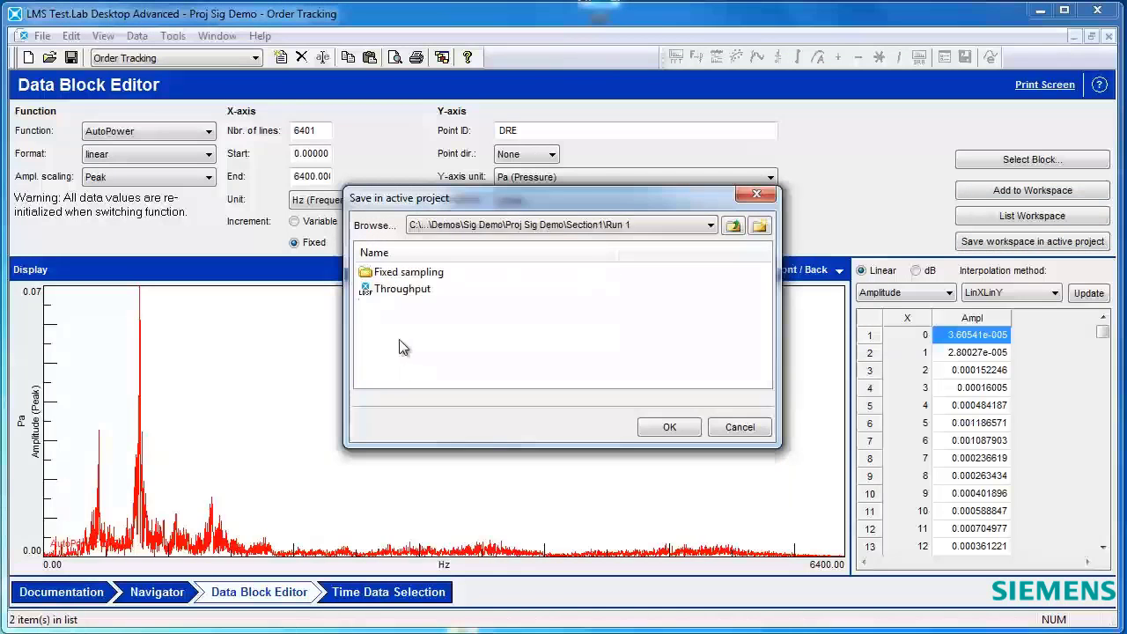
Create a new 'Autopower Import' folder in Run 1 and save the block there
left_click(759, 226)
type("Autopower")
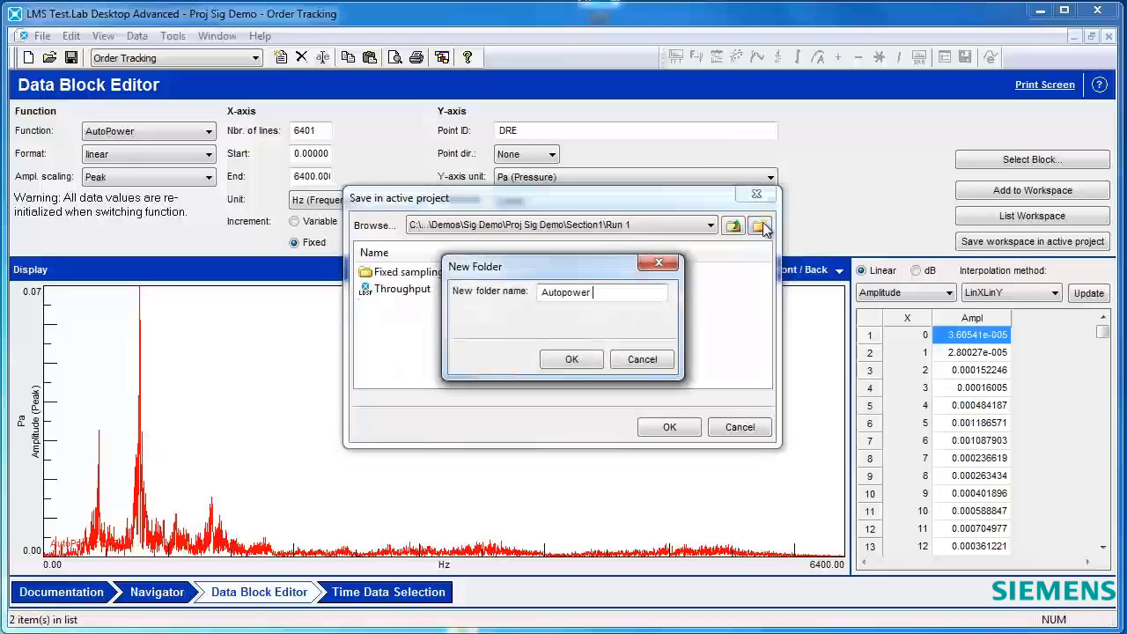
type(" Import")
key("Return")
double_click(403, 275)
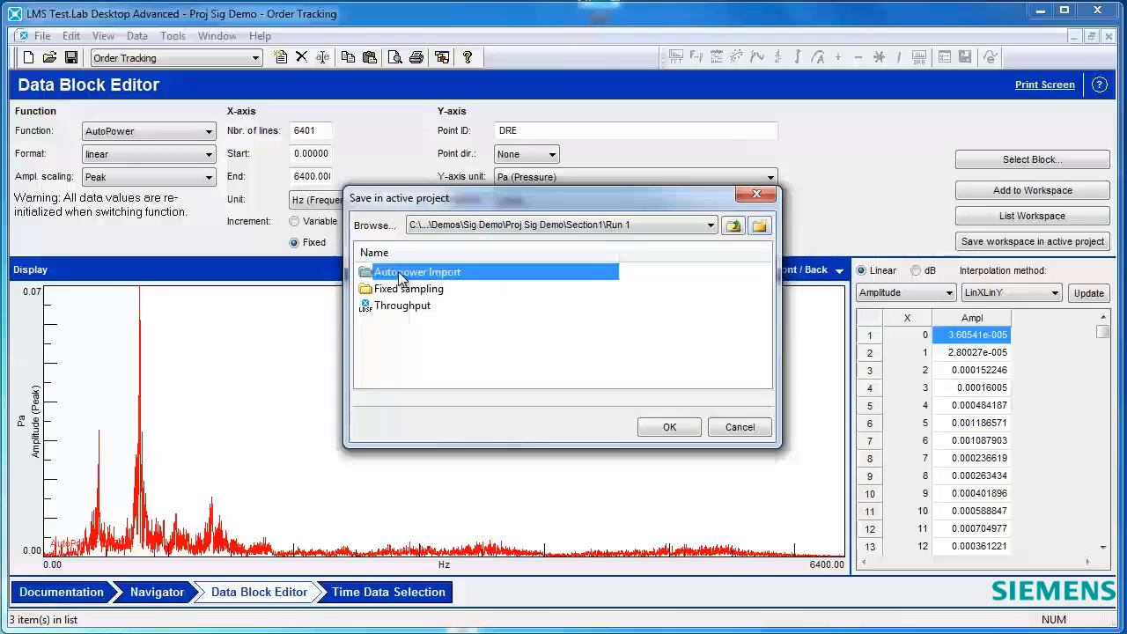
left_click(668, 428)
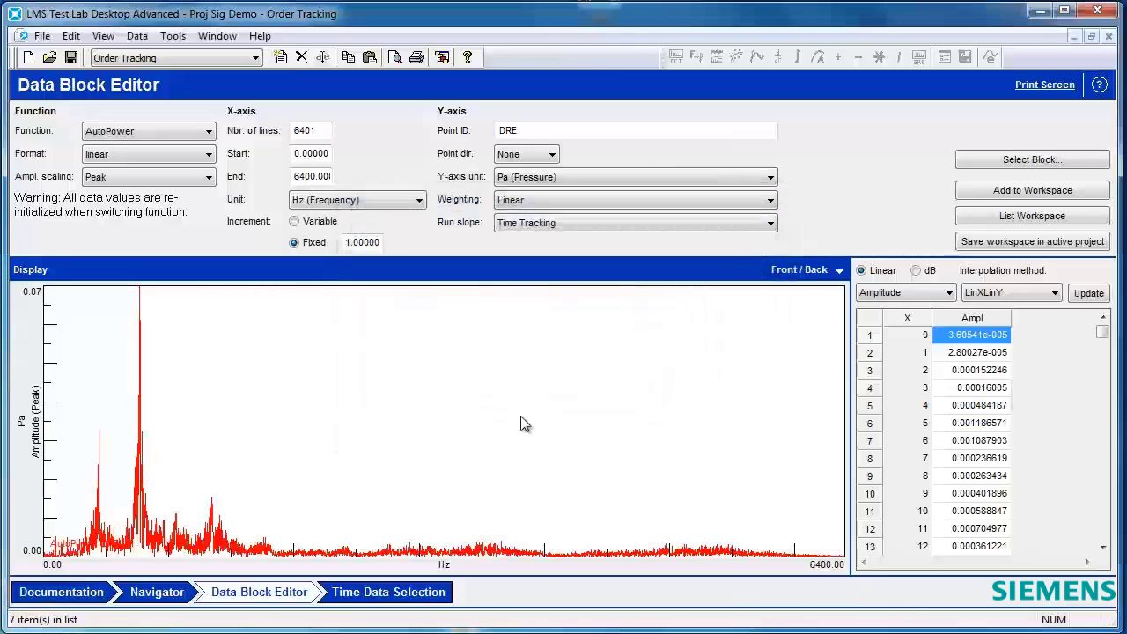
Plot AutoPower DRE from the Autopower Import folder in a new FrontBack display
left_click(176, 597)
left_click(128, 321)
left_click(603, 114)
left_click_drag(303, 182, 651, 269)
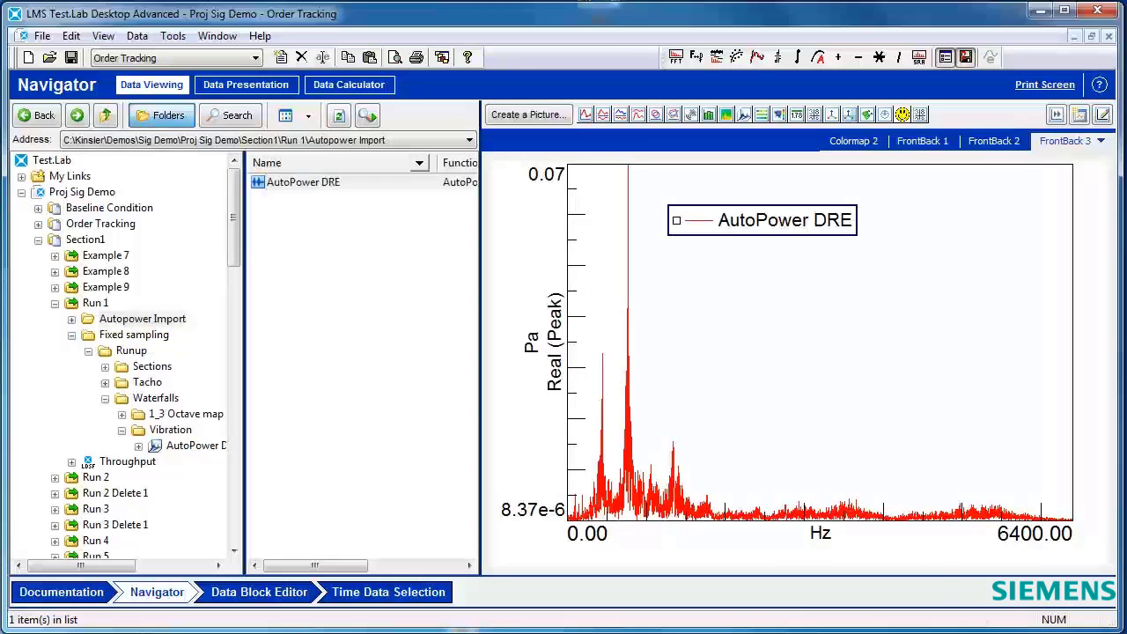